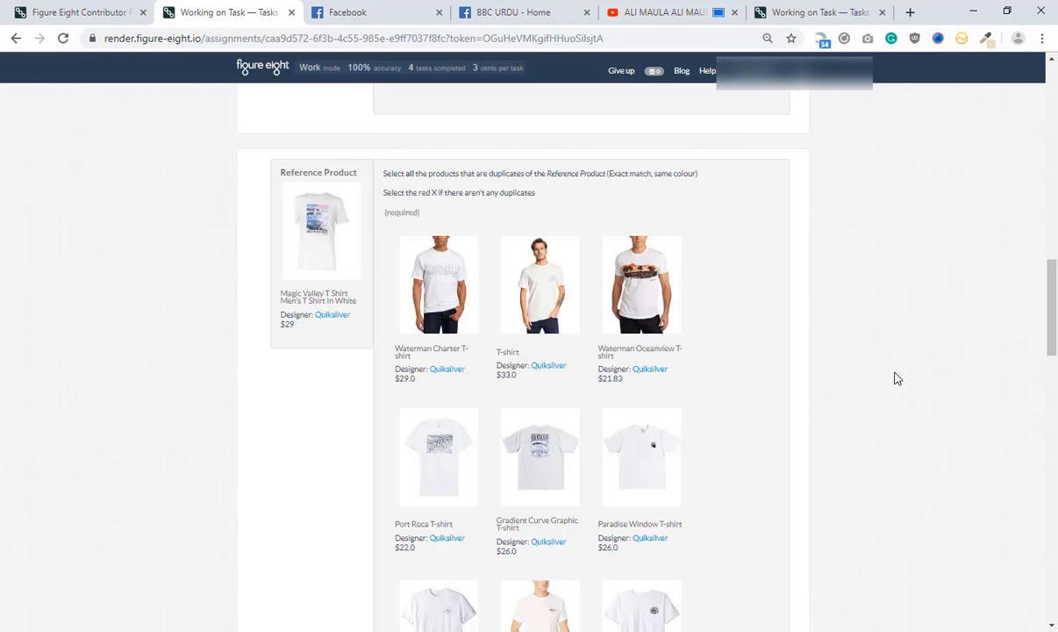
Step: Mark the Magic Valley T Shirt and the High Rise Cropped Flare Jeans as having no duplicates
{"action": "scroll", "coordinate": [895, 377], "scroll_direction": "down", "scroll_amount": 5}
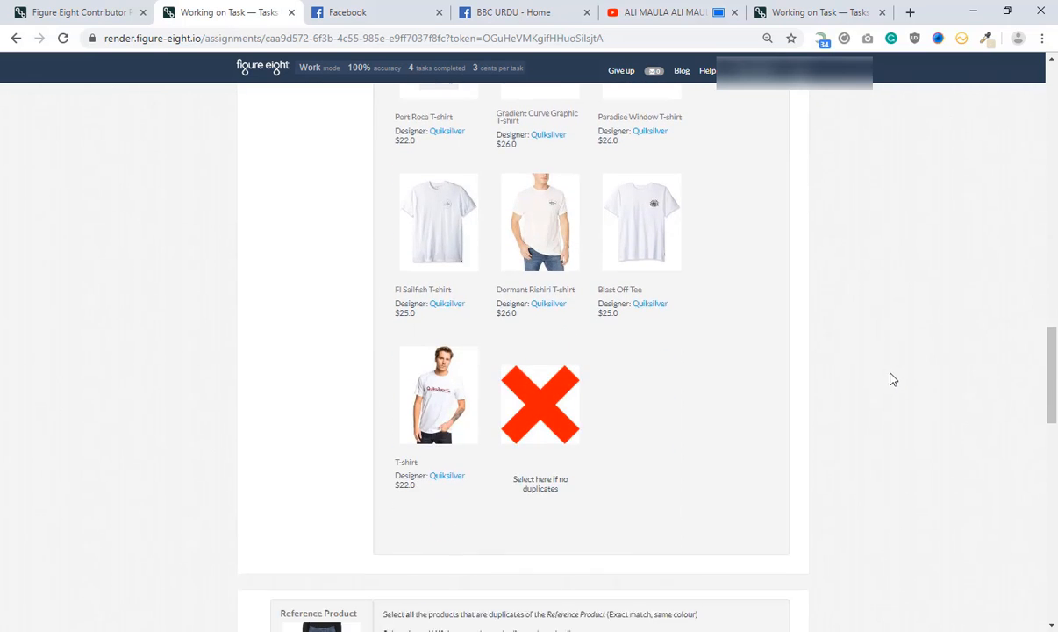
{"action": "left_click", "coordinate": [537, 379]}
{"action": "scroll", "coordinate": [869, 392], "scroll_direction": "down", "scroll_amount": 4}
{"action": "left_click", "coordinate": [728, 338]}
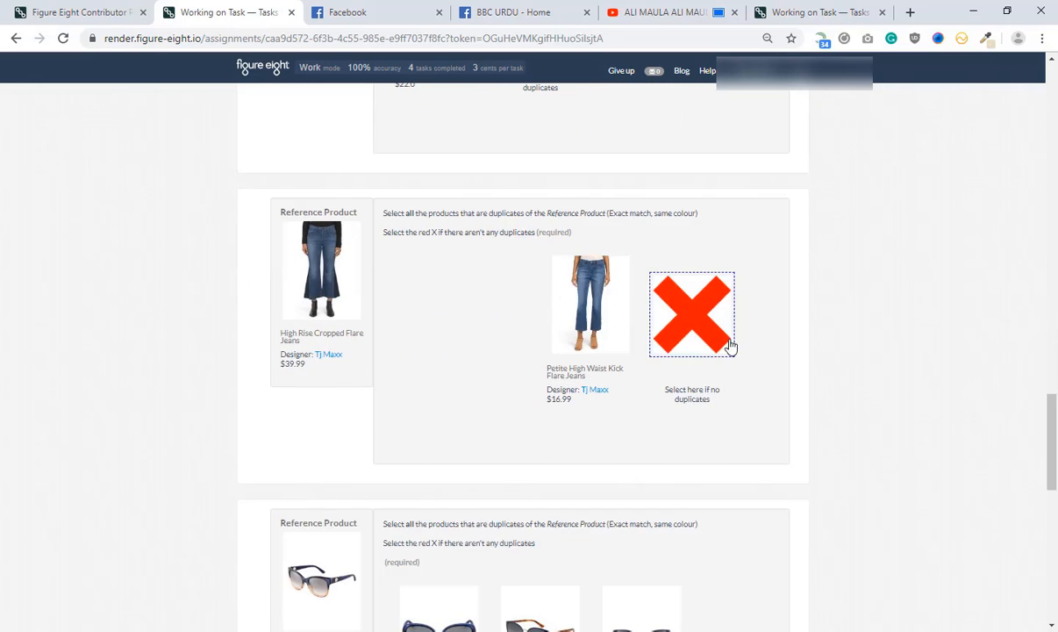
Step: Compare the Gucci Plastic Cat Eye Sunglasses with the candidates, mark them as having no duplicates and submit the task page
{"action": "scroll", "coordinate": [913, 359], "scroll_direction": "down", "scroll_amount": 4}
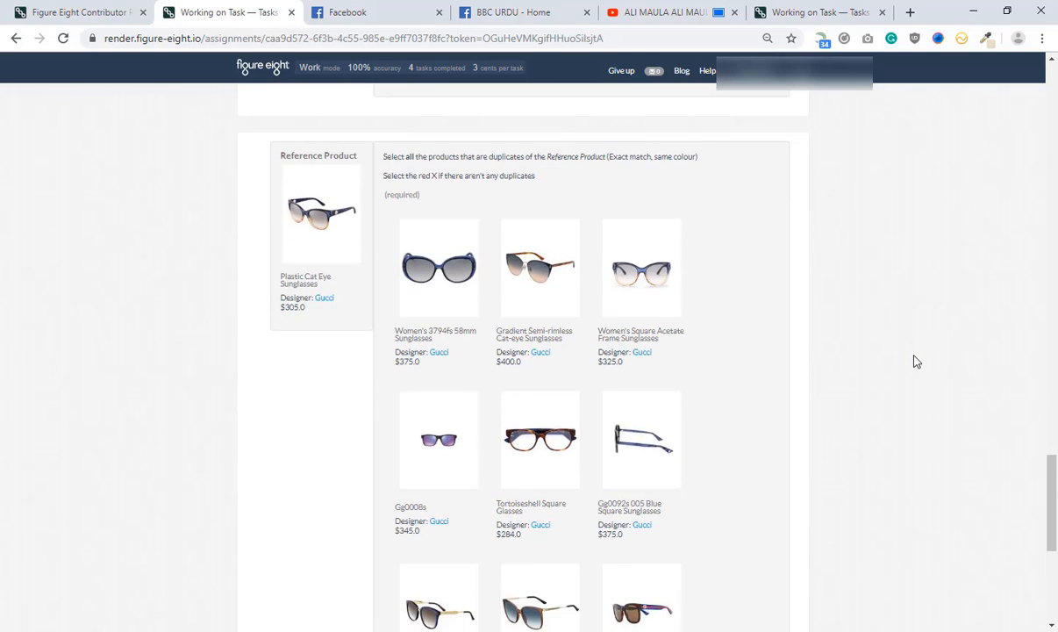
{"action": "scroll", "coordinate": [915, 361], "scroll_direction": "down", "scroll_amount": 3}
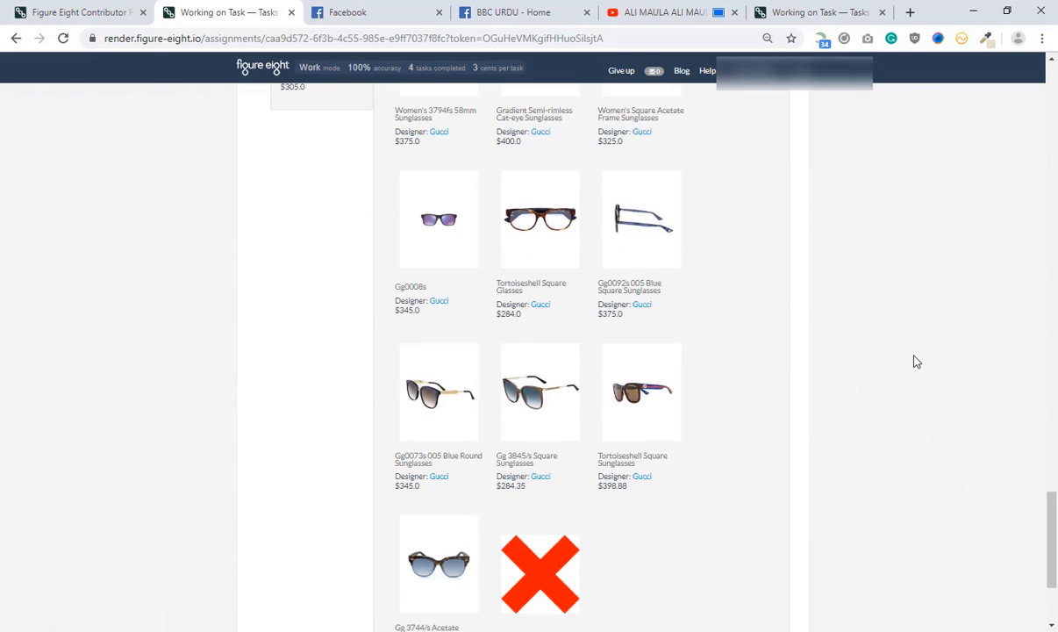
{"action": "scroll", "coordinate": [914, 359], "scroll_direction": "up", "scroll_amount": 3}
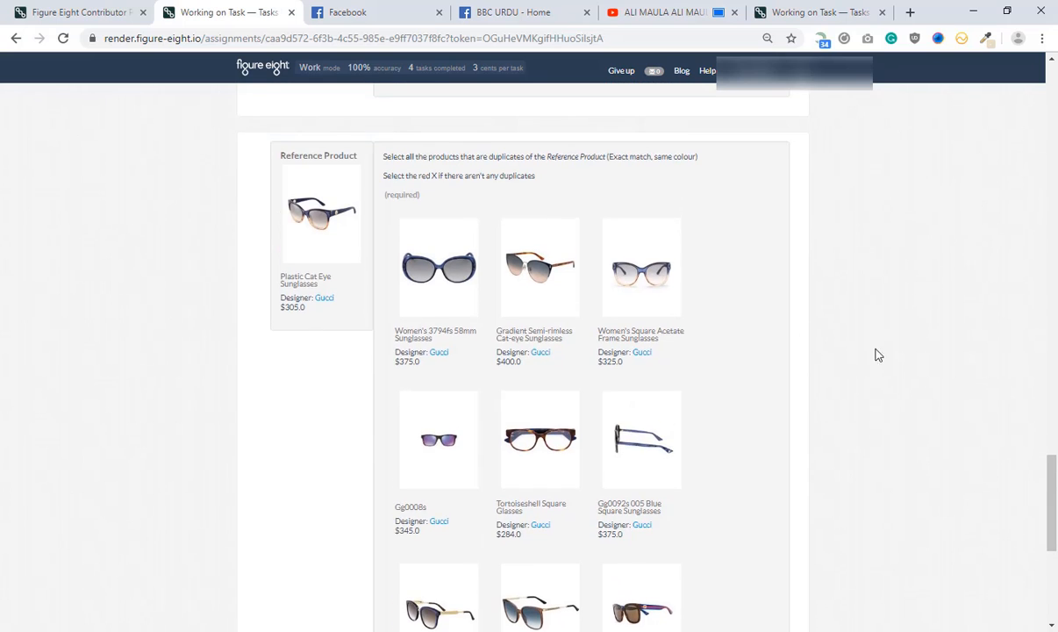
{"action": "mouse_move", "coordinate": [341, 217]}
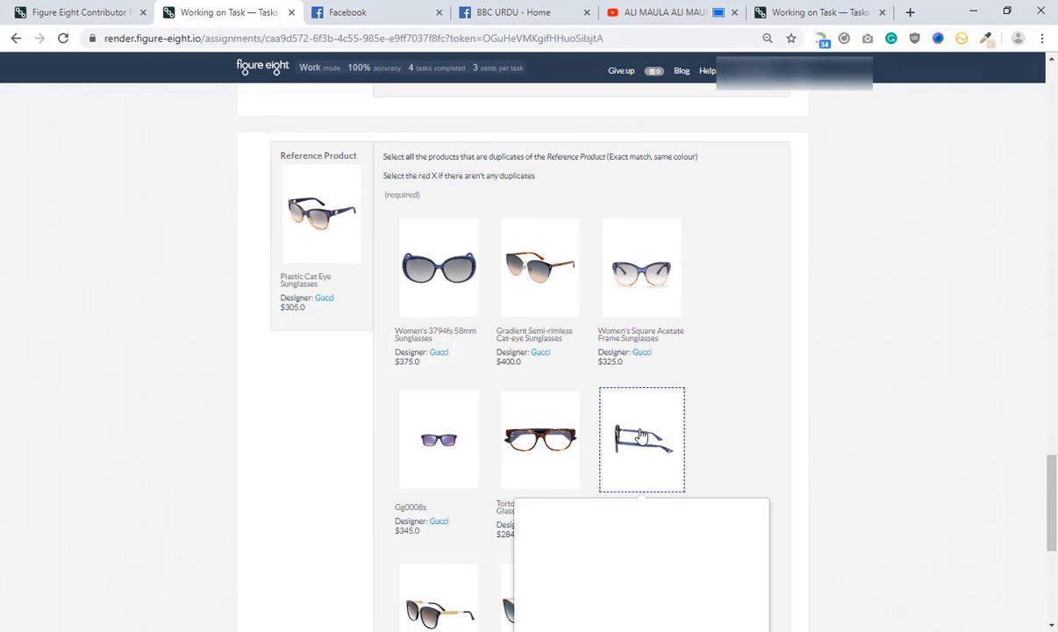
{"action": "scroll", "coordinate": [636, 408], "scroll_direction": "down", "scroll_amount": 2}
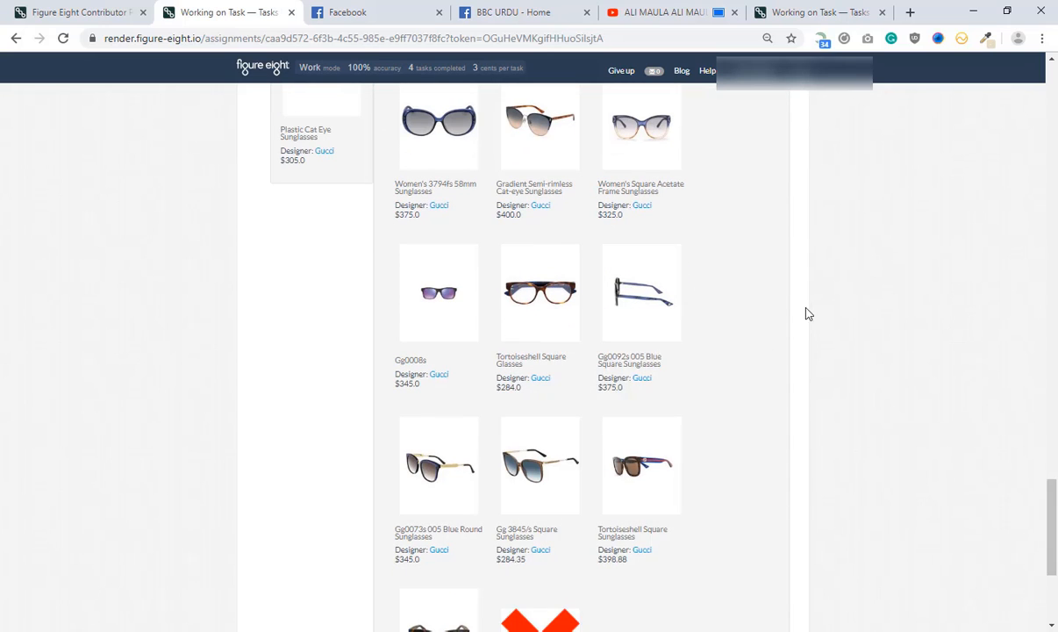
{"action": "mouse_move", "coordinate": [643, 293]}
{"action": "scroll", "coordinate": [781, 409], "scroll_direction": "down", "scroll_amount": 4}
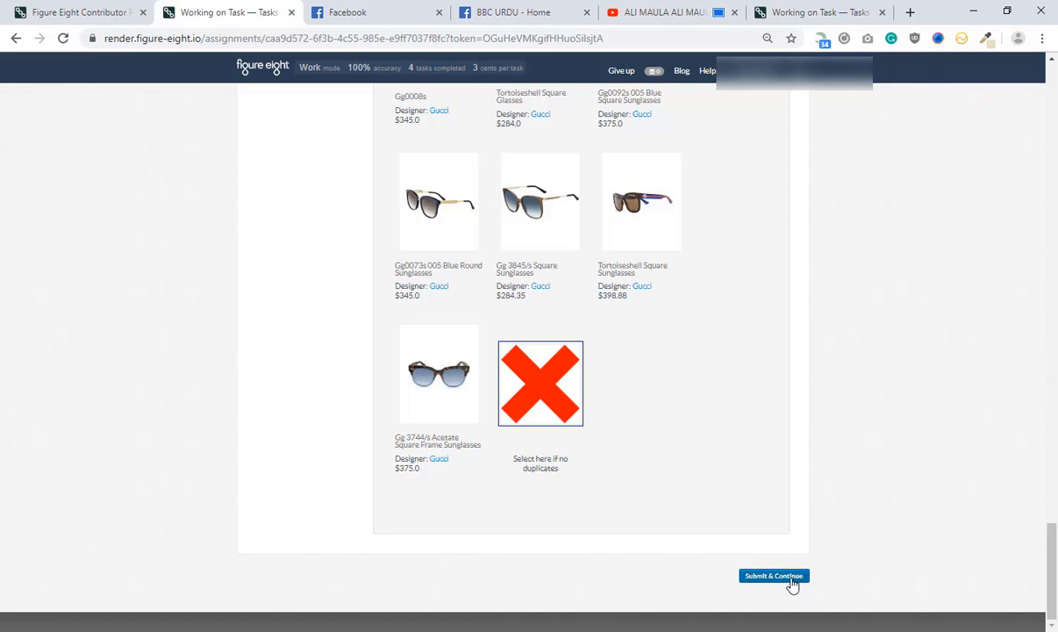
{"action": "left_click", "coordinate": [791, 580]}
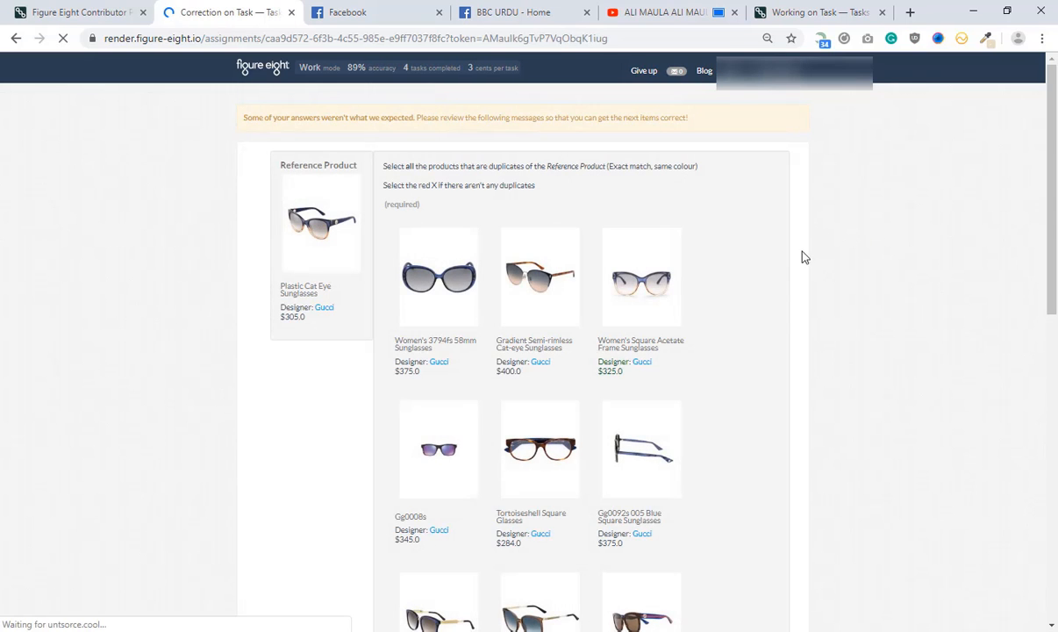
Step: Review the correction for the Gucci sunglasses question against the reference product, keep "That's ok" and continue
{"action": "scroll", "coordinate": [775, 344], "scroll_direction": "down", "scroll_amount": 8}
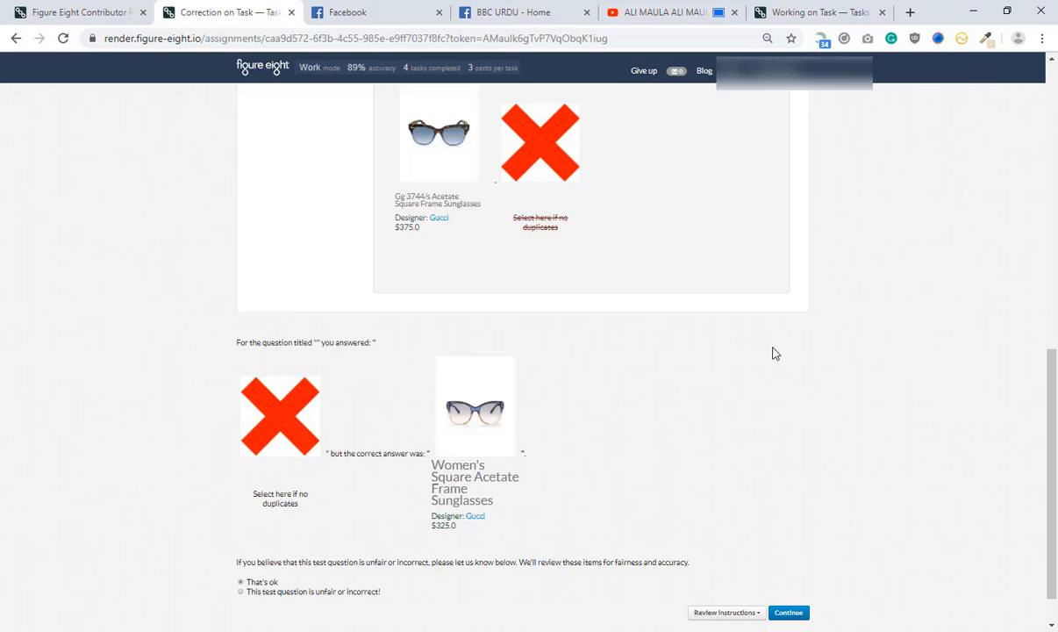
{"action": "scroll", "coordinate": [775, 353], "scroll_direction": "up", "scroll_amount": 8}
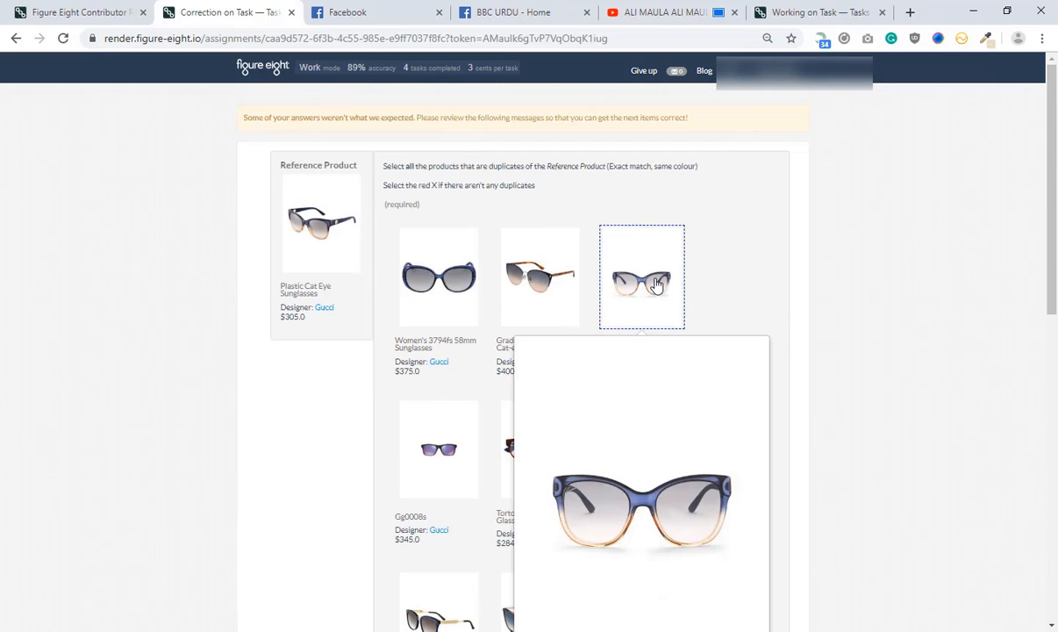
{"action": "mouse_move", "coordinate": [317, 234]}
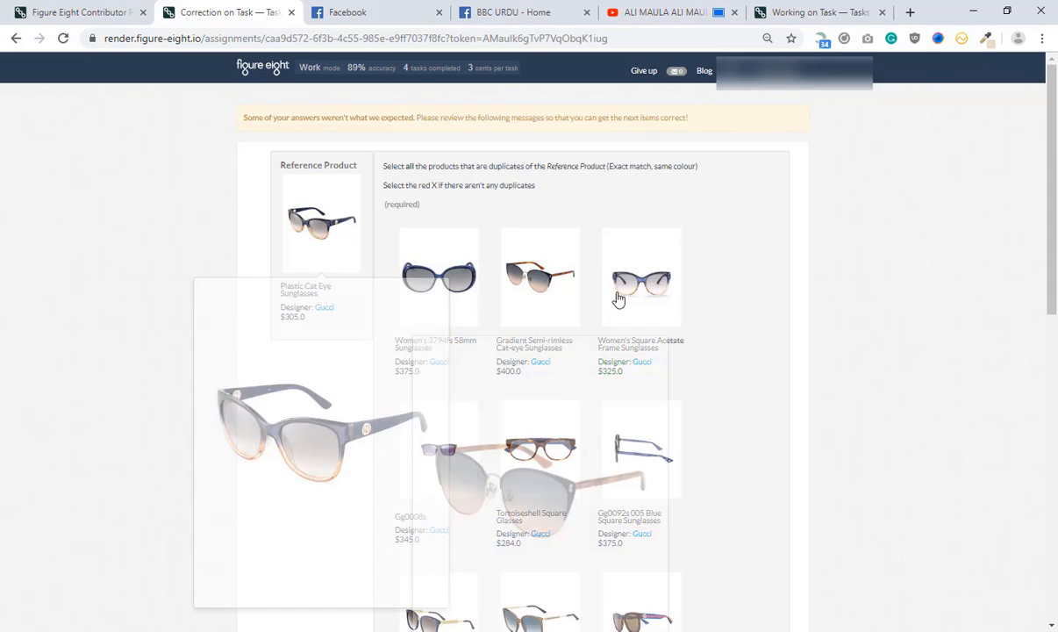
{"action": "scroll", "coordinate": [817, 337], "scroll_direction": "down", "scroll_amount": 5}
{"action": "scroll", "coordinate": [746, 428], "scroll_direction": "down", "scroll_amount": 3}
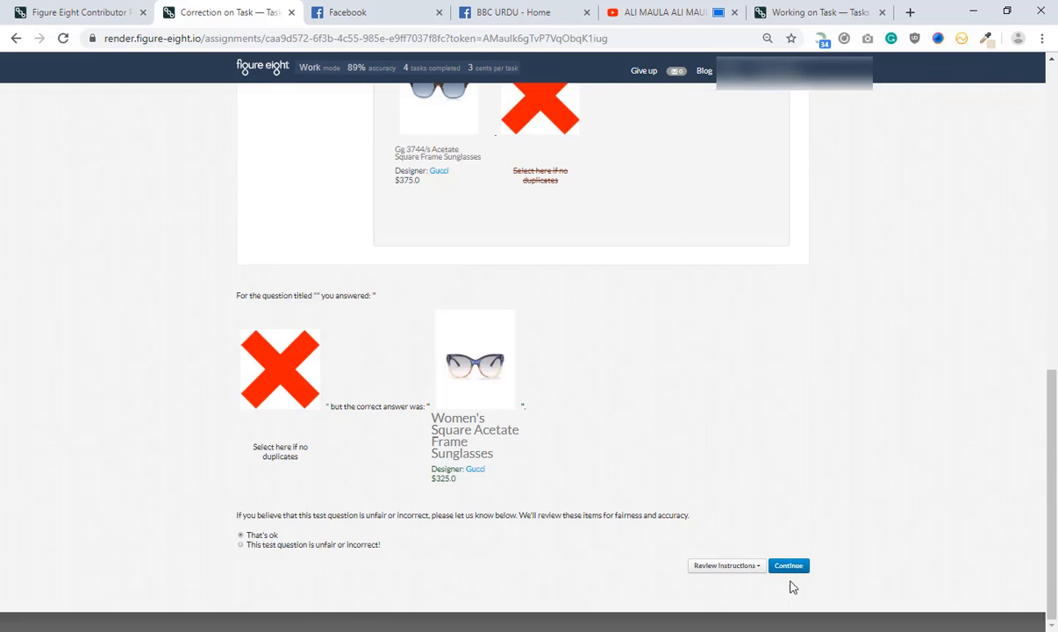
{"action": "left_click", "coordinate": [788, 565]}
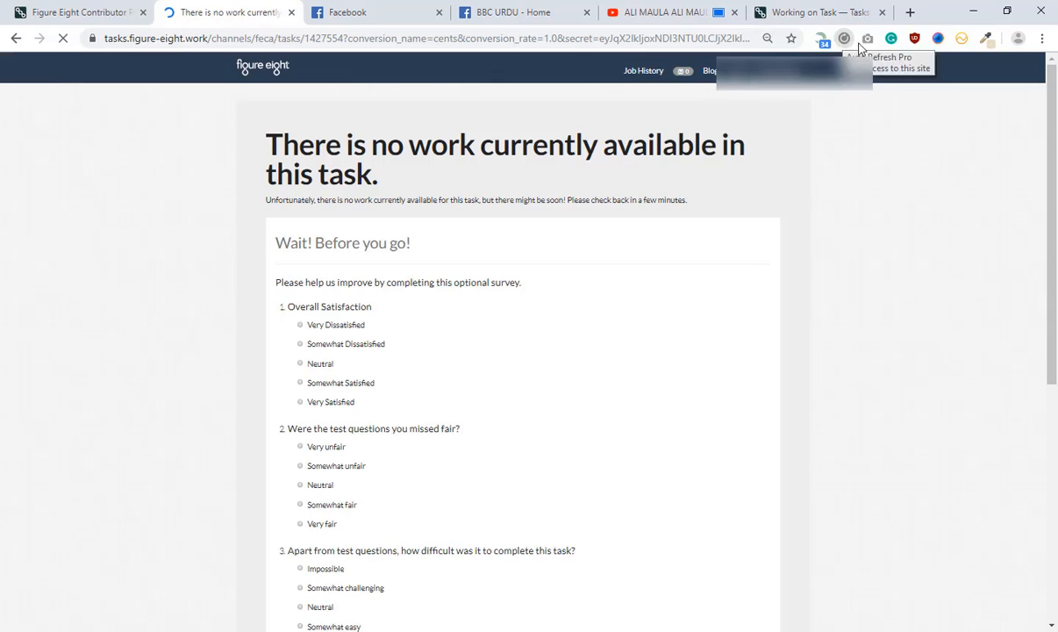
Step: Start automatic refreshing of the no-work page with an interval of 0 minutes 8 seconds
{"action": "left_click", "coordinate": [844, 39]}
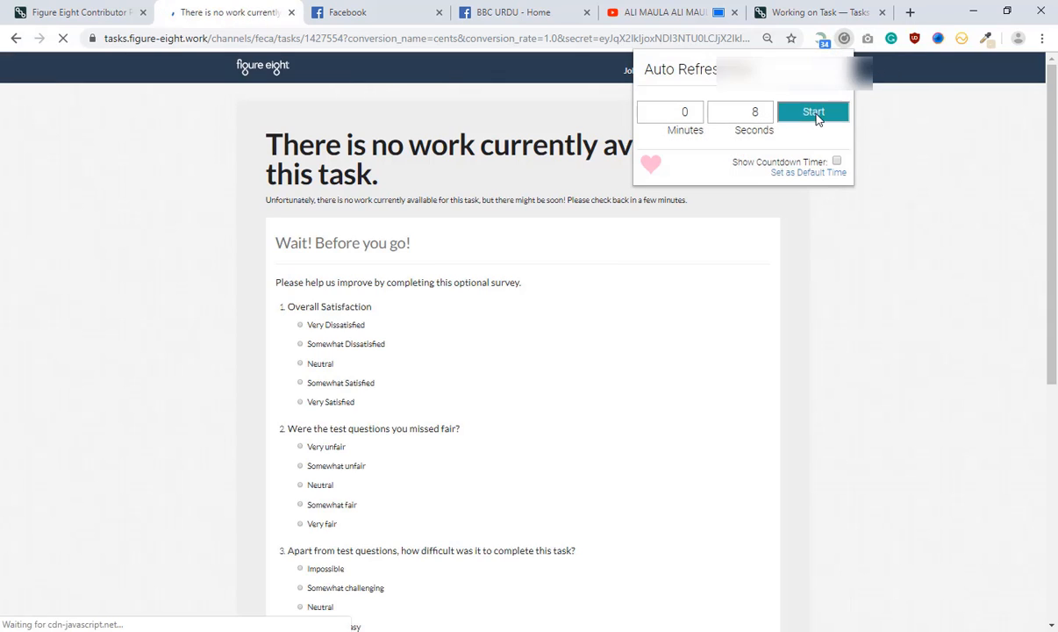
{"action": "left_click", "coordinate": [814, 111]}
Step: In the other open task, box the boy playing with the toy train and set the photo's main subject to person
{"action": "left_click", "coordinate": [816, 13]}
{"action": "scroll", "coordinate": [880, 323], "scroll_direction": "down", "scroll_amount": 7}
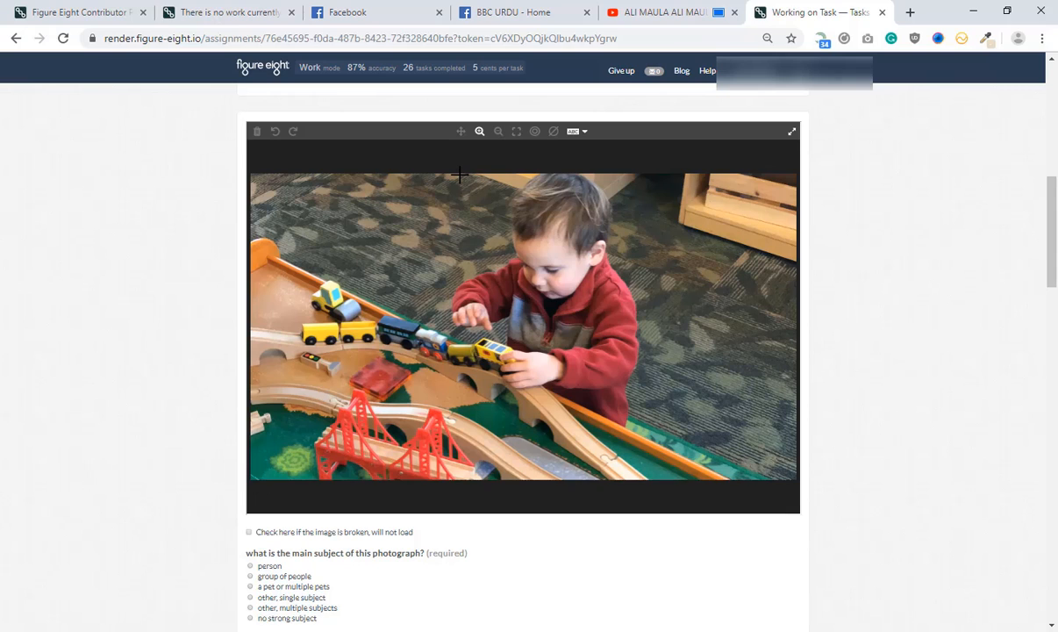
{"action": "left_click_drag", "start_coordinate": [458, 175], "coordinate": [643, 430]}
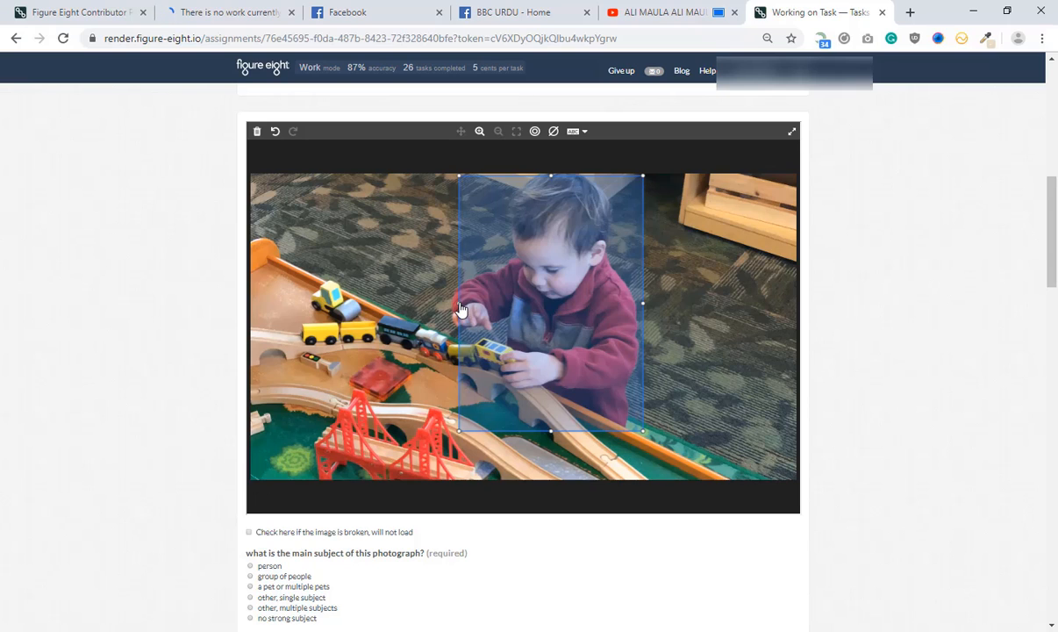
{"action": "left_click_drag", "start_coordinate": [460, 309], "coordinate": [450, 303]}
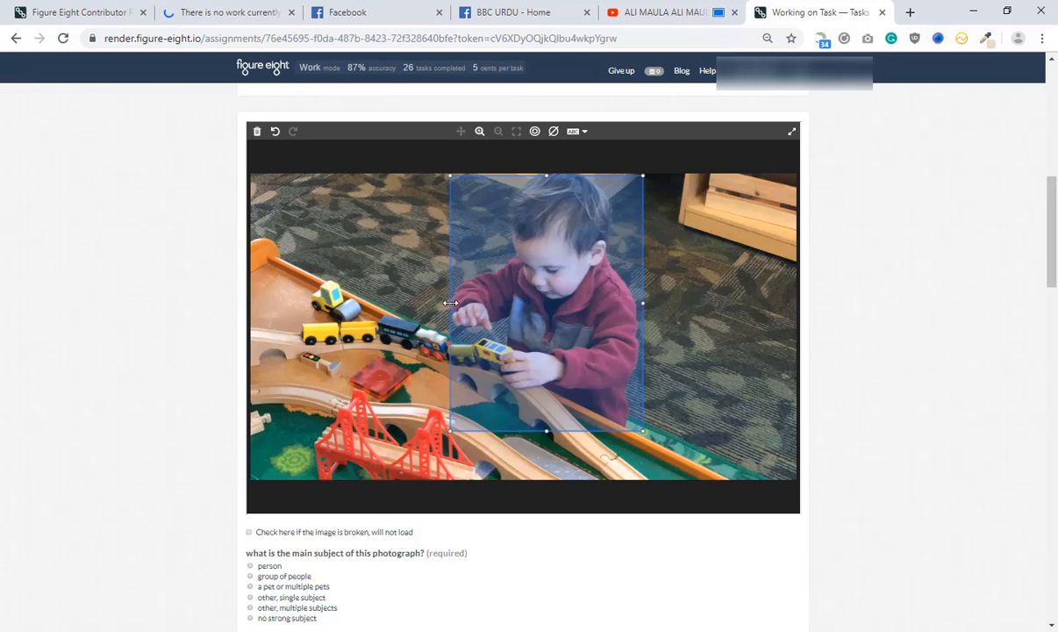
{"action": "scroll", "coordinate": [854, 353], "scroll_direction": "down", "scroll_amount": 3}
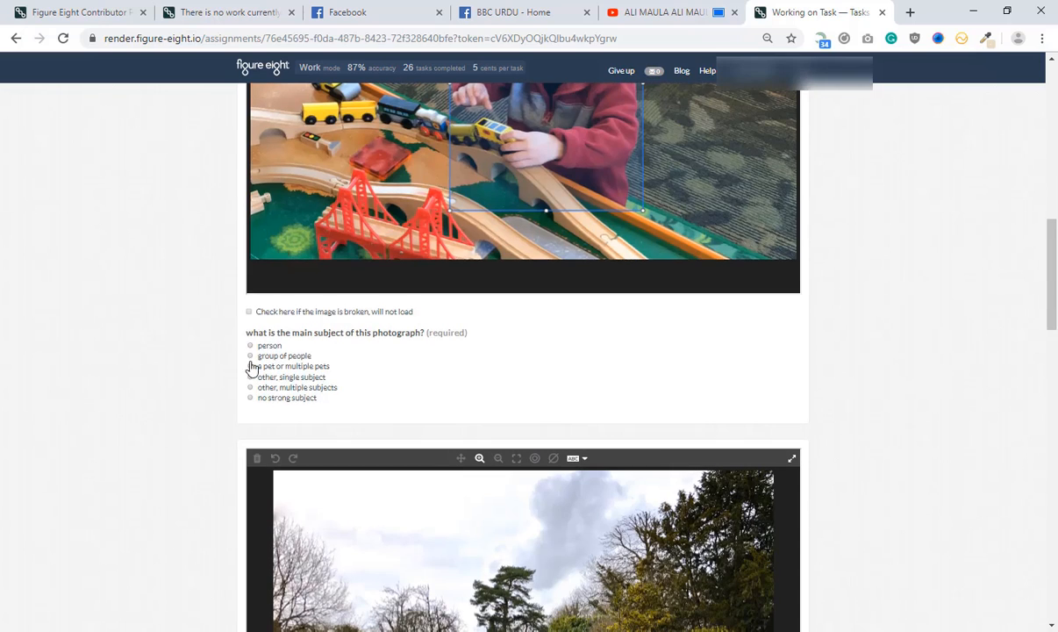
{"action": "left_click", "coordinate": [260, 345]}
Step: Set the main subject to "no strong subject" for the garden, waterside and escalator photos
{"action": "scroll", "coordinate": [821, 364], "scroll_direction": "down", "scroll_amount": 5}
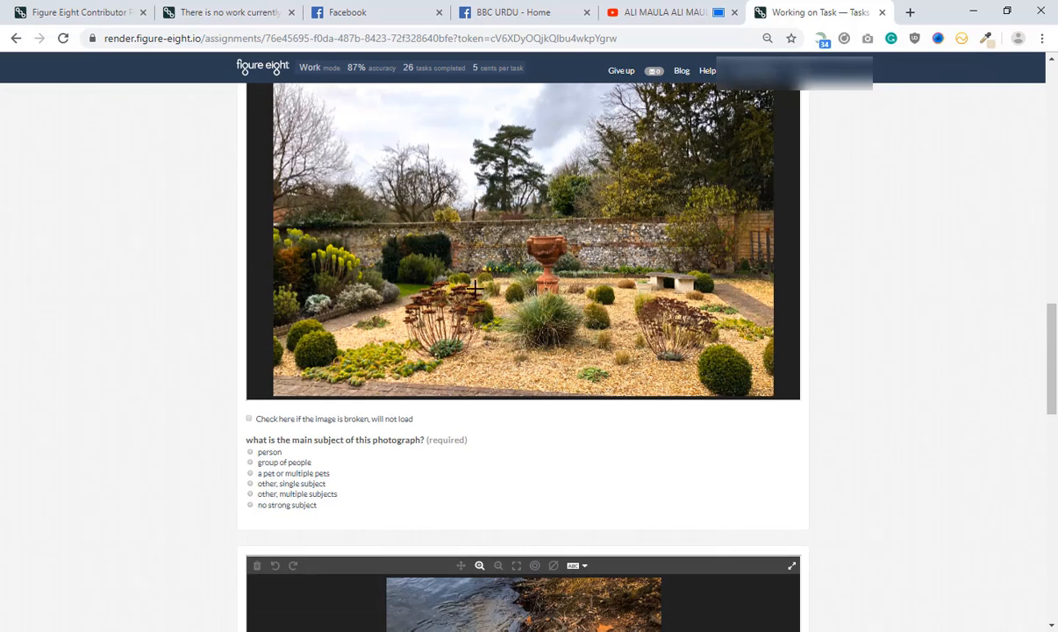
{"action": "left_click", "coordinate": [295, 509]}
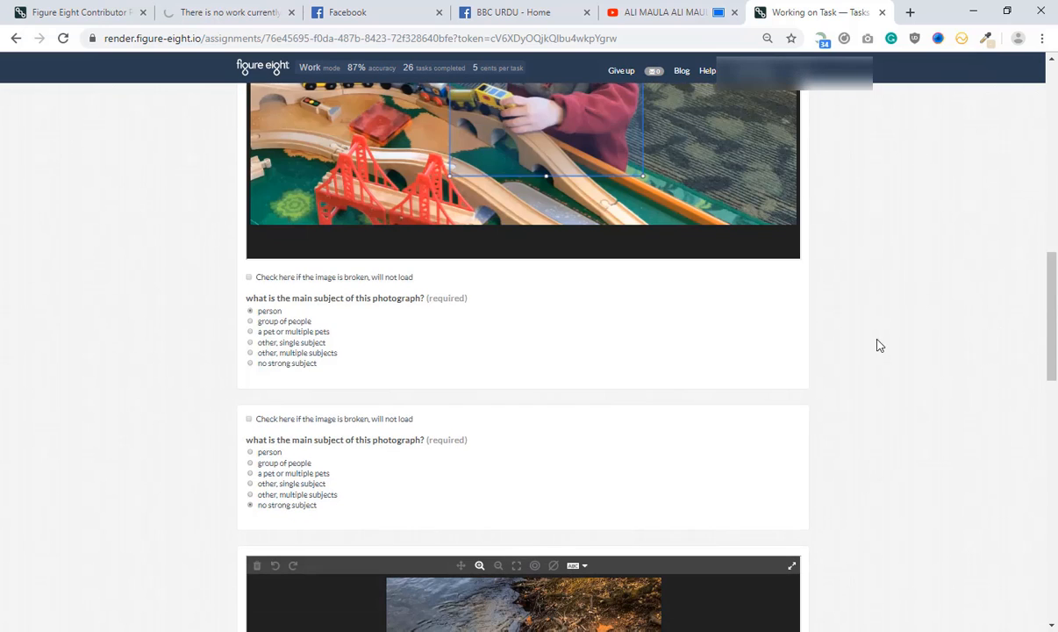
{"action": "scroll", "coordinate": [878, 340], "scroll_direction": "down", "scroll_amount": 5}
{"action": "scroll", "coordinate": [880, 338], "scroll_direction": "down", "scroll_amount": 3}
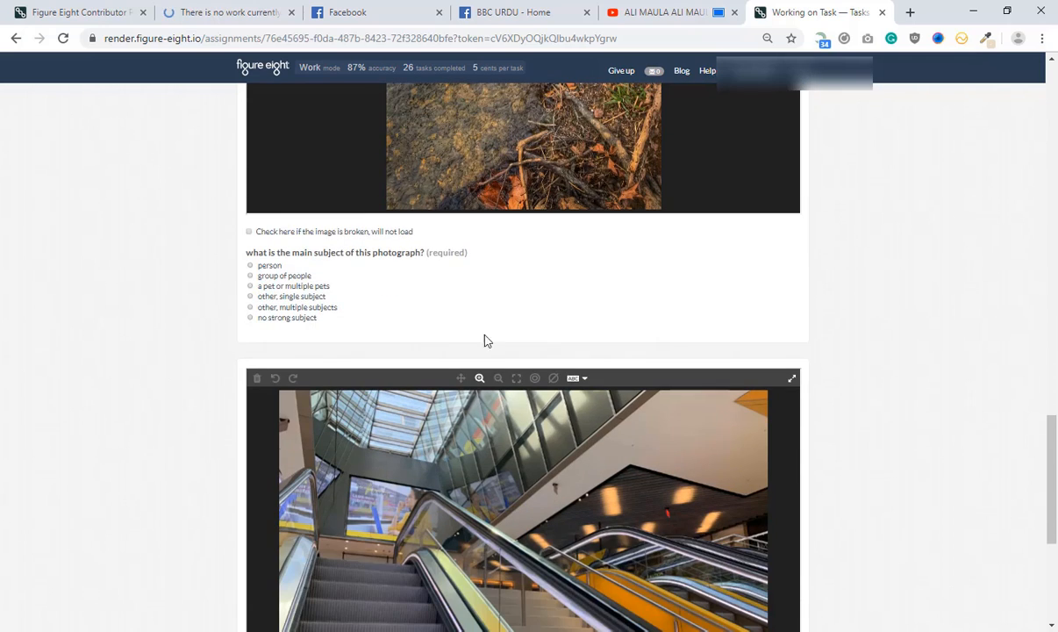
{"action": "left_click", "coordinate": [308, 317]}
{"action": "scroll", "coordinate": [868, 338], "scroll_direction": "down", "scroll_amount": 2}
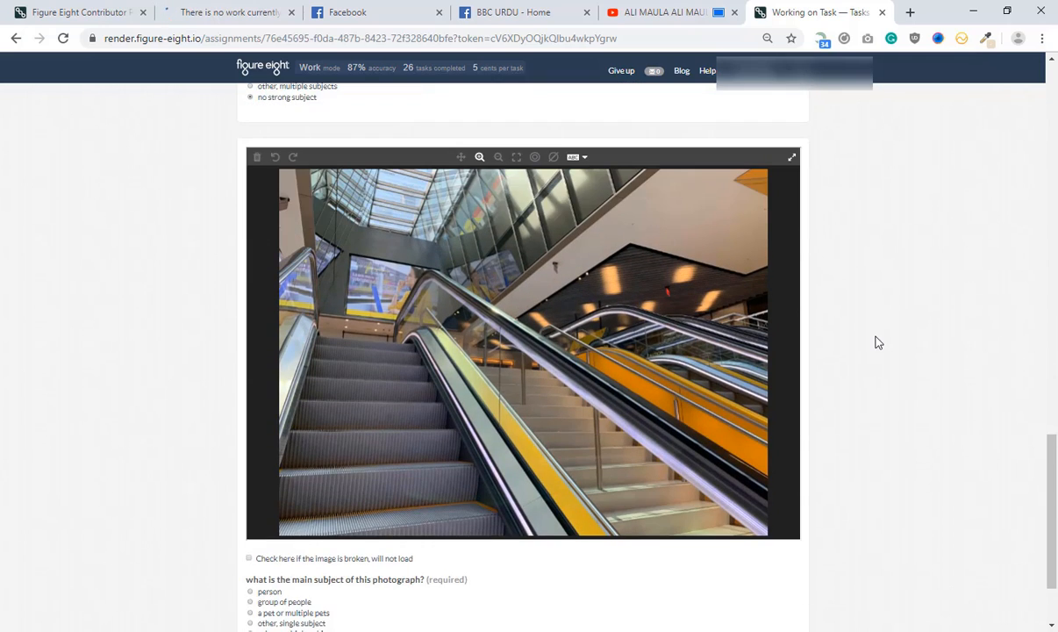
{"action": "scroll", "coordinate": [878, 342], "scroll_direction": "down", "scroll_amount": 1}
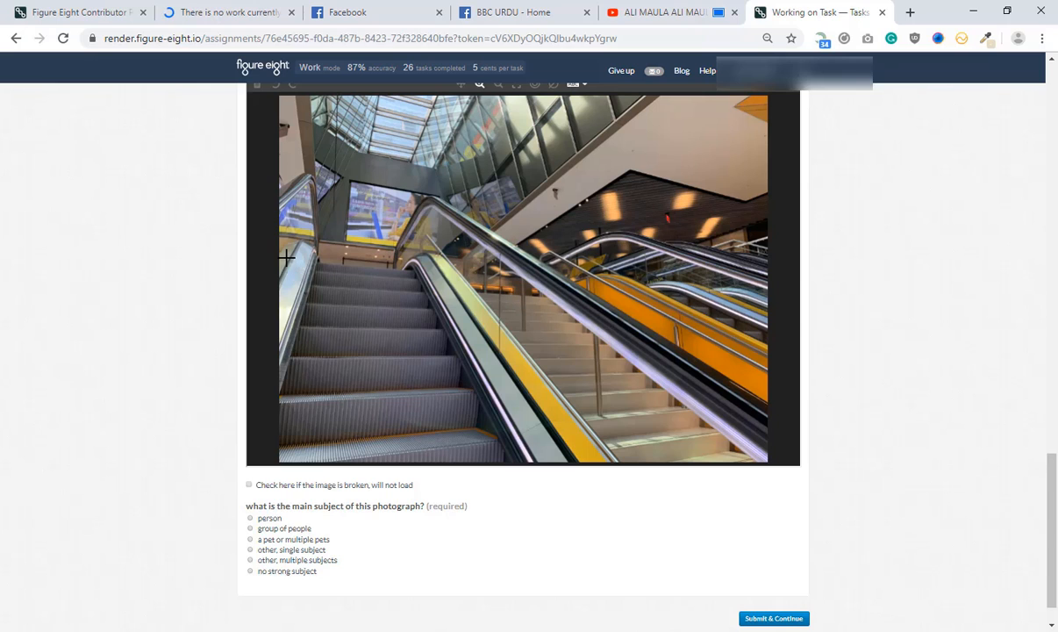
{"action": "left_click", "coordinate": [291, 572]}
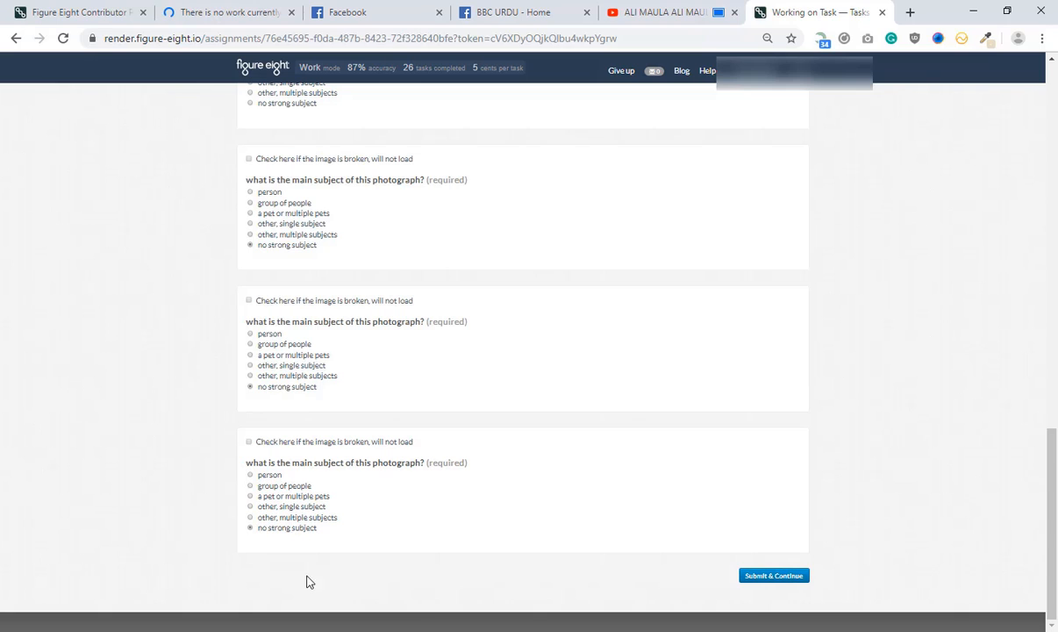
Step: Set the main subject of the snowy lakeside photo to group of people and submit the photo task page
{"action": "left_click", "coordinate": [762, 579]}
{"action": "scroll", "coordinate": [827, 241], "scroll_direction": "up", "scroll_amount": 4}
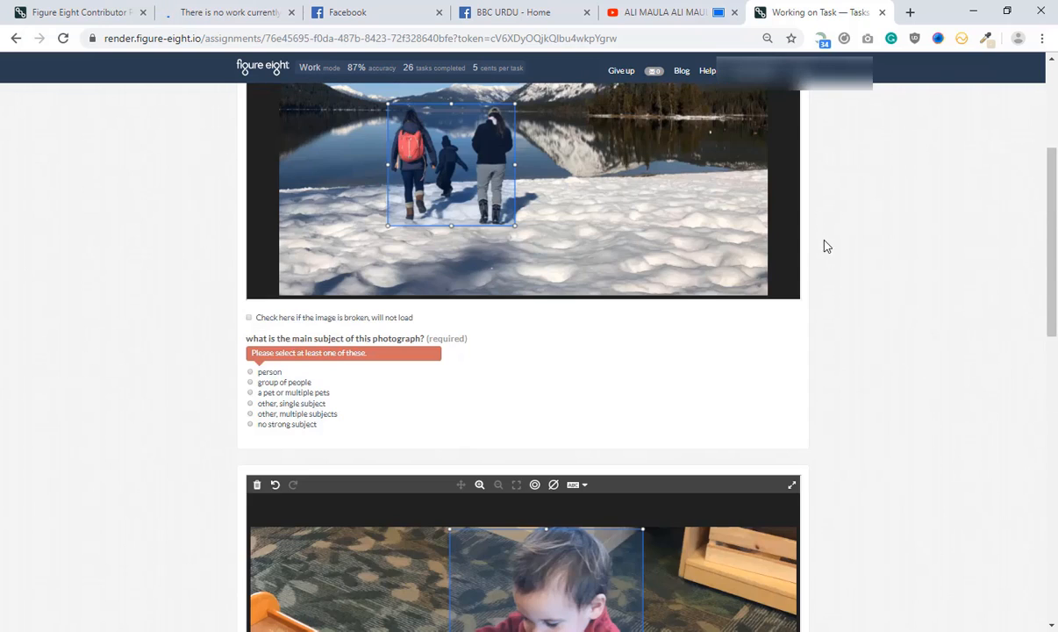
{"action": "left_click", "coordinate": [277, 382]}
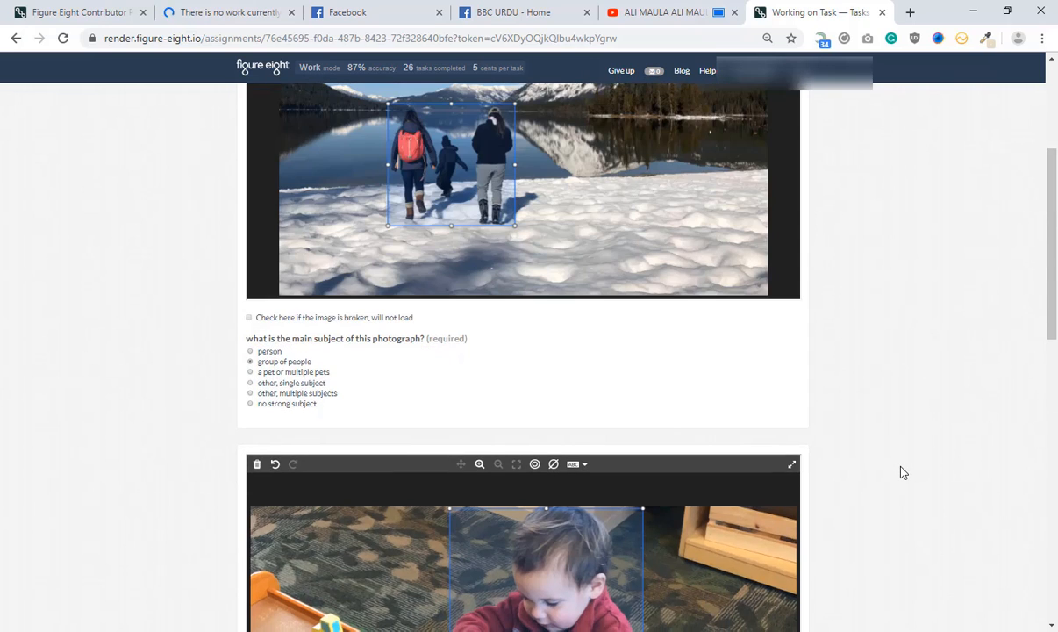
{"action": "key", "text": "Return"}
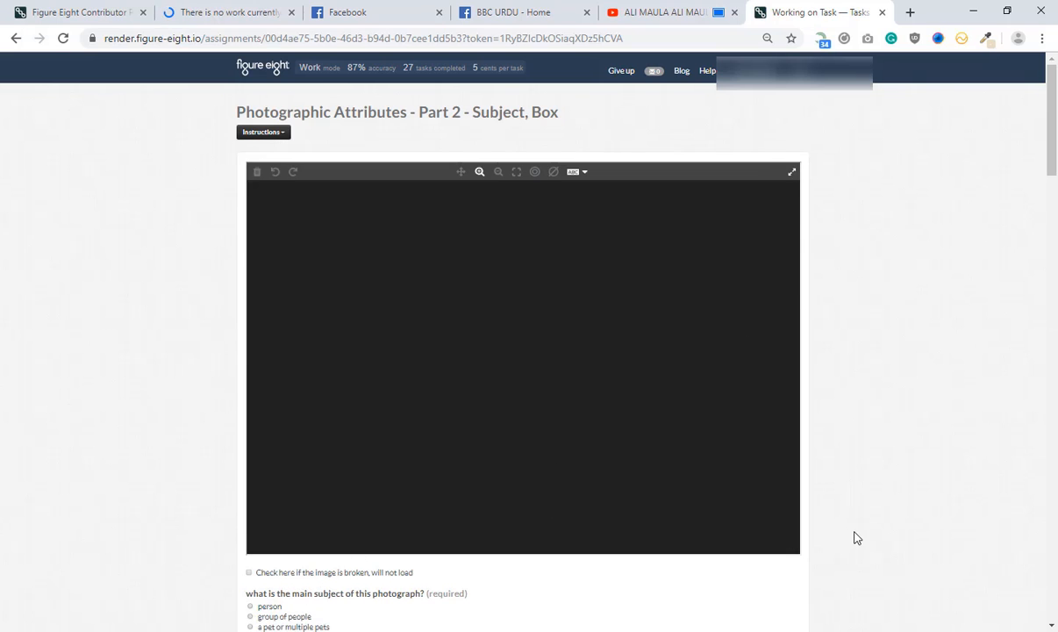
Step: Look through the new Photographic Attributes task page to check whether its photos have loaded
{"action": "scroll", "coordinate": [857, 537], "scroll_direction": "down", "scroll_amount": 15}
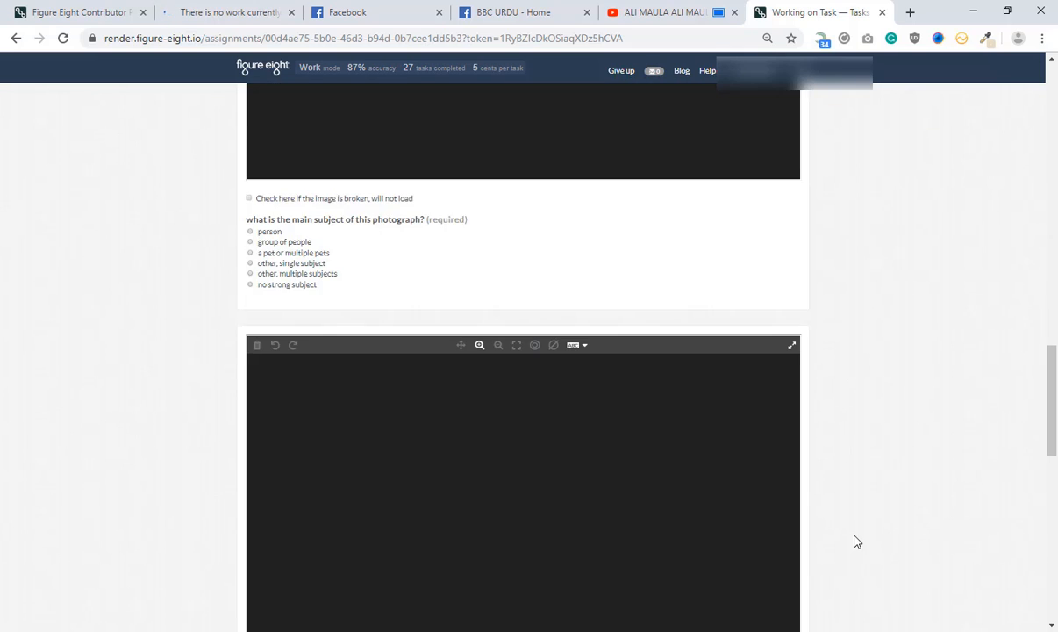
{"action": "scroll", "coordinate": [857, 546], "scroll_direction": "down", "scroll_amount": 5}
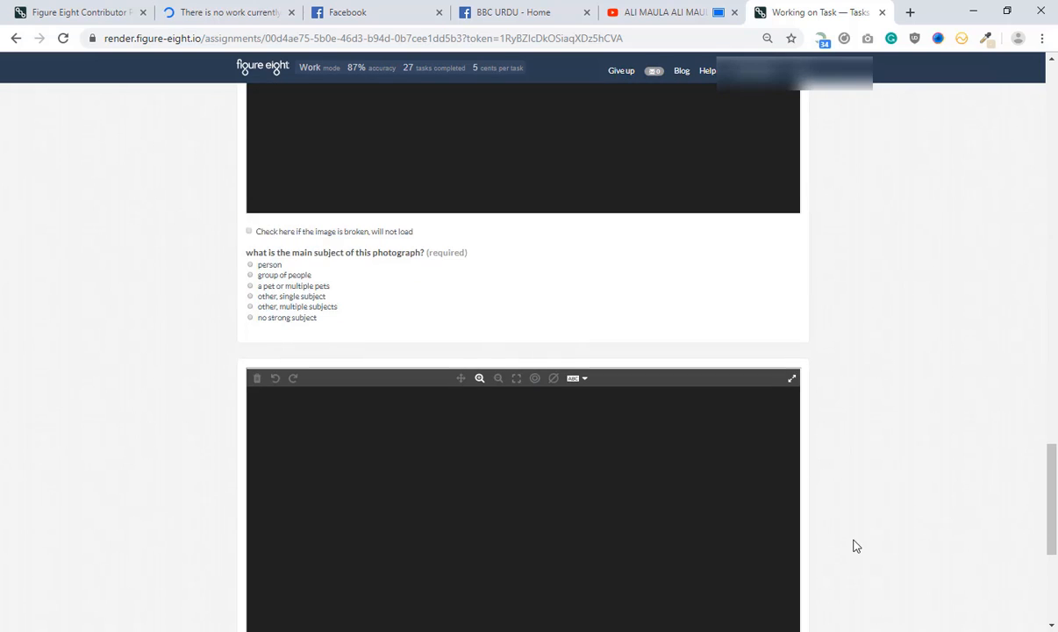
{"action": "scroll", "coordinate": [857, 546], "scroll_direction": "down", "scroll_amount": 4}
{"action": "scroll", "coordinate": [858, 545], "scroll_direction": "up", "scroll_amount": 12}
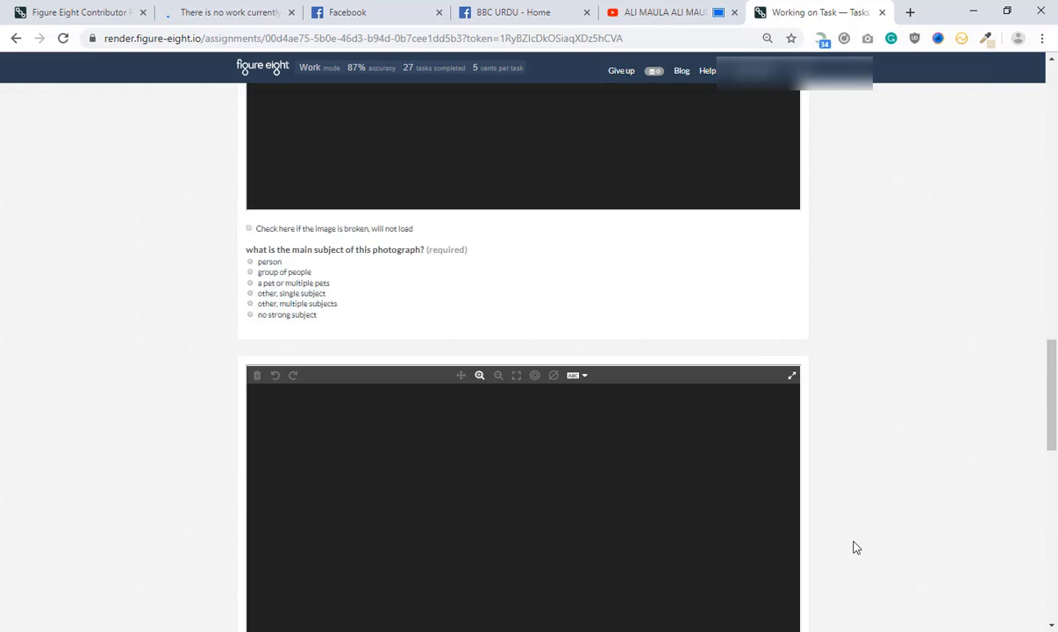
{"action": "scroll", "coordinate": [857, 547], "scroll_direction": "up", "scroll_amount": 10}
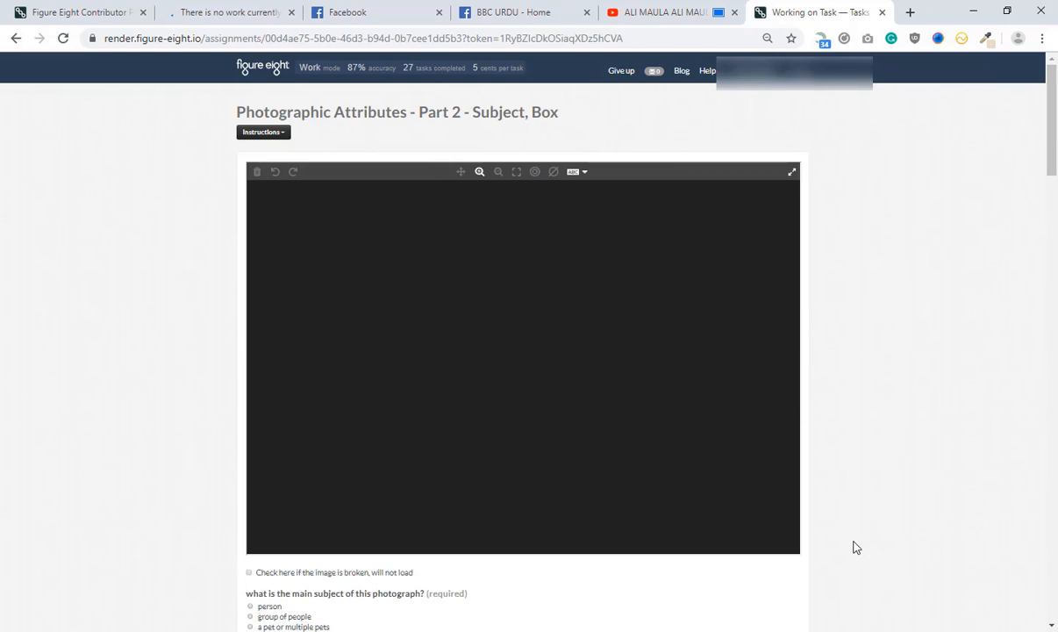
{"action": "scroll", "coordinate": [857, 548], "scroll_direction": "down", "scroll_amount": 15}
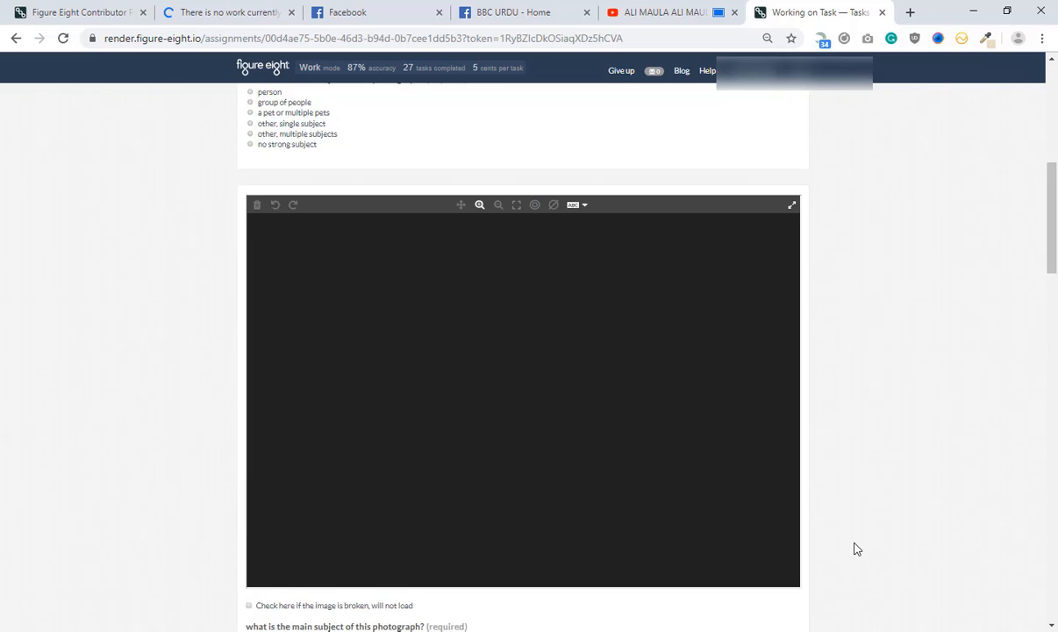
{"action": "scroll", "coordinate": [857, 551], "scroll_direction": "down", "scroll_amount": 2}
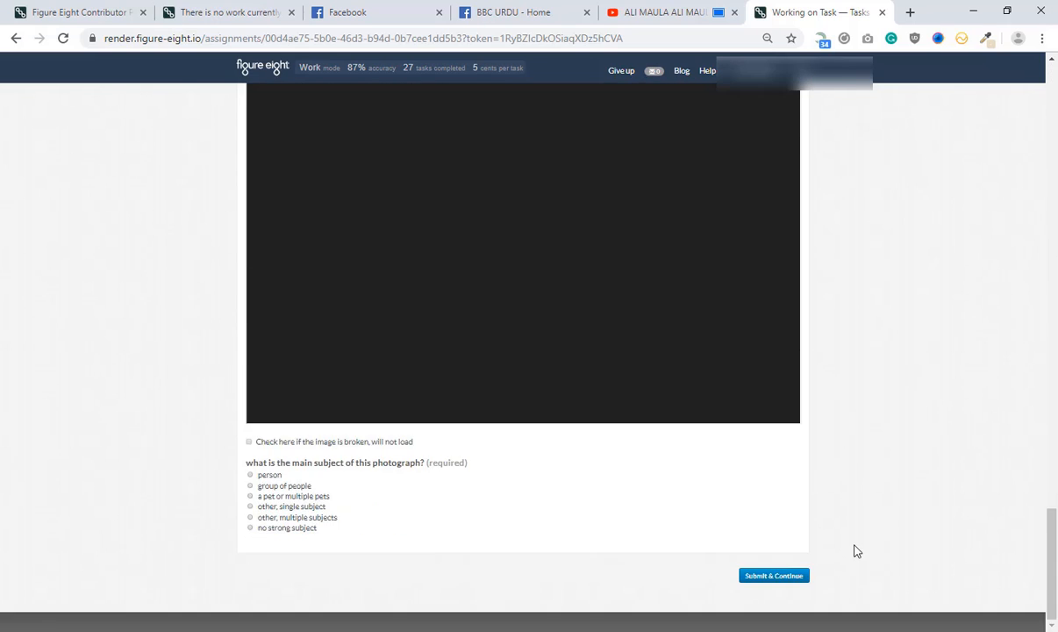
{"action": "scroll", "coordinate": [857, 551], "scroll_direction": "up", "scroll_amount": 10}
{"action": "scroll", "coordinate": [857, 551], "scroll_direction": "up", "scroll_amount": 3}
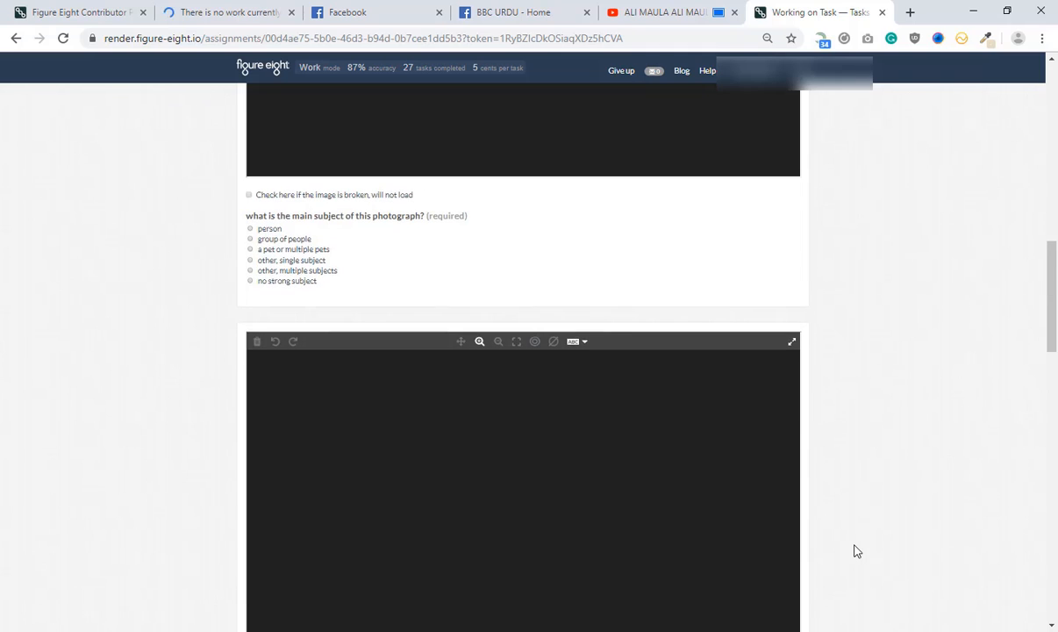
Step: Set the main subject of the rustic restaurant interior photo to "no strong subject"
{"action": "scroll", "coordinate": [857, 551], "scroll_direction": "up", "scroll_amount": 5}
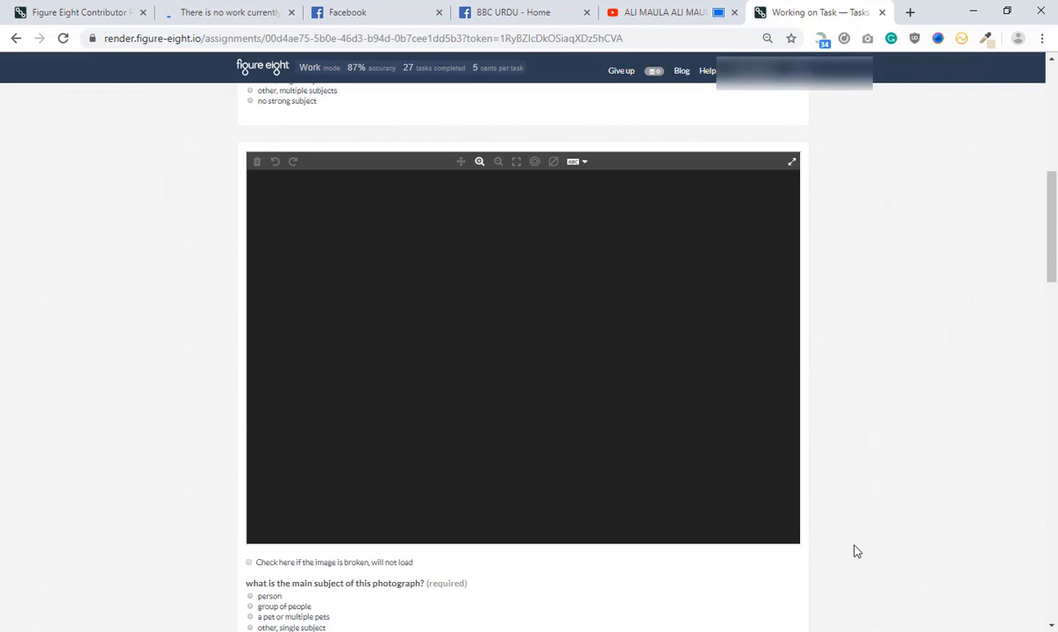
{"action": "scroll", "coordinate": [857, 551], "scroll_direction": "up", "scroll_amount": 1}
{"action": "scroll", "coordinate": [856, 551], "scroll_direction": "up", "scroll_amount": 5}
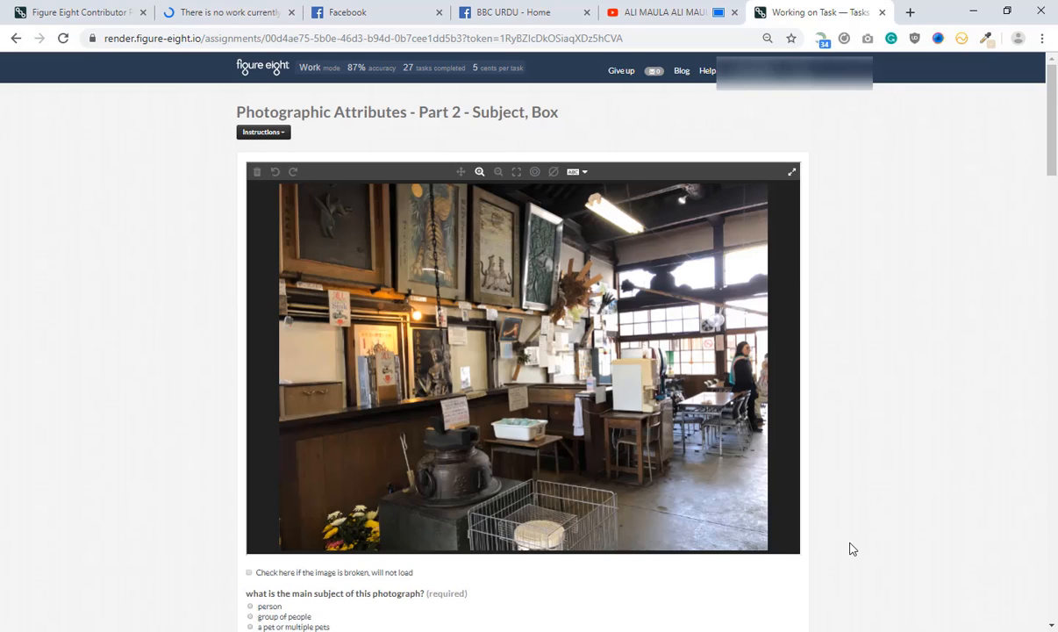
{"action": "scroll", "coordinate": [171, 461], "scroll_direction": "down", "scroll_amount": 3}
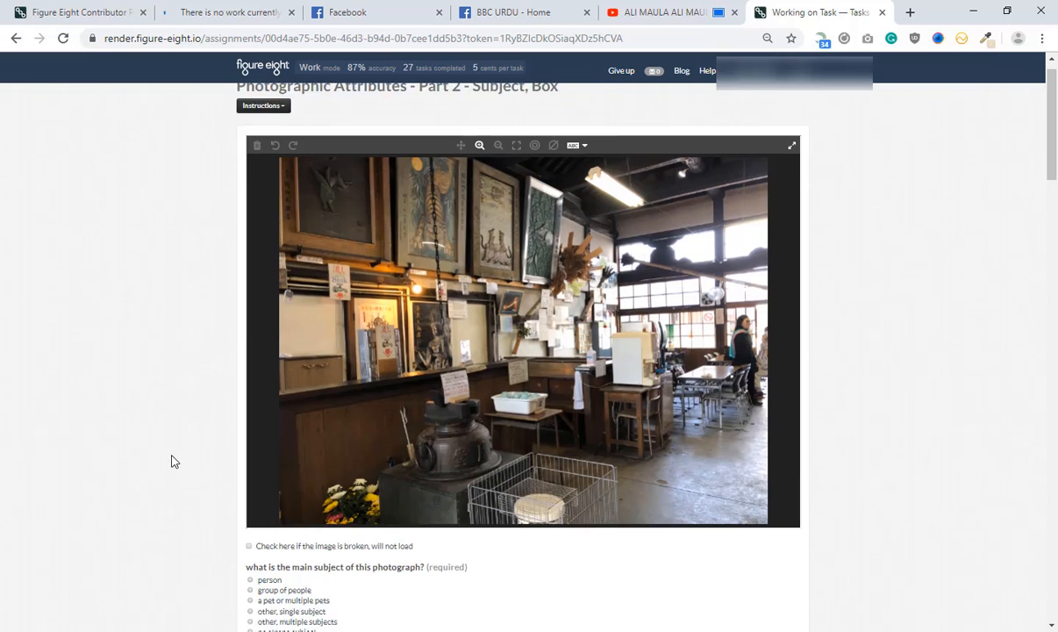
{"action": "scroll", "coordinate": [203, 470], "scroll_direction": "up", "scroll_amount": 1}
{"action": "scroll", "coordinate": [201, 472], "scroll_direction": "up", "scroll_amount": 1}
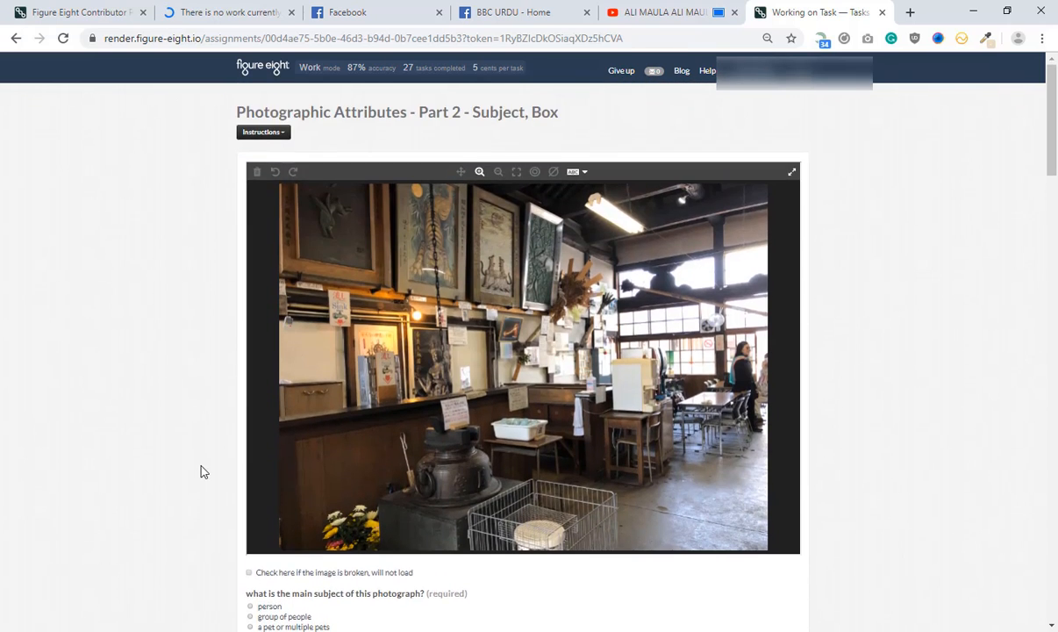
{"action": "scroll", "coordinate": [203, 470], "scroll_direction": "down", "scroll_amount": 2}
{"action": "left_click", "coordinate": [288, 513]}
Step: Set the main subject of the workshop photo with the stacked wooden frames to "no strong subject"
{"action": "scroll", "coordinate": [208, 500], "scroll_direction": "down", "scroll_amount": 5}
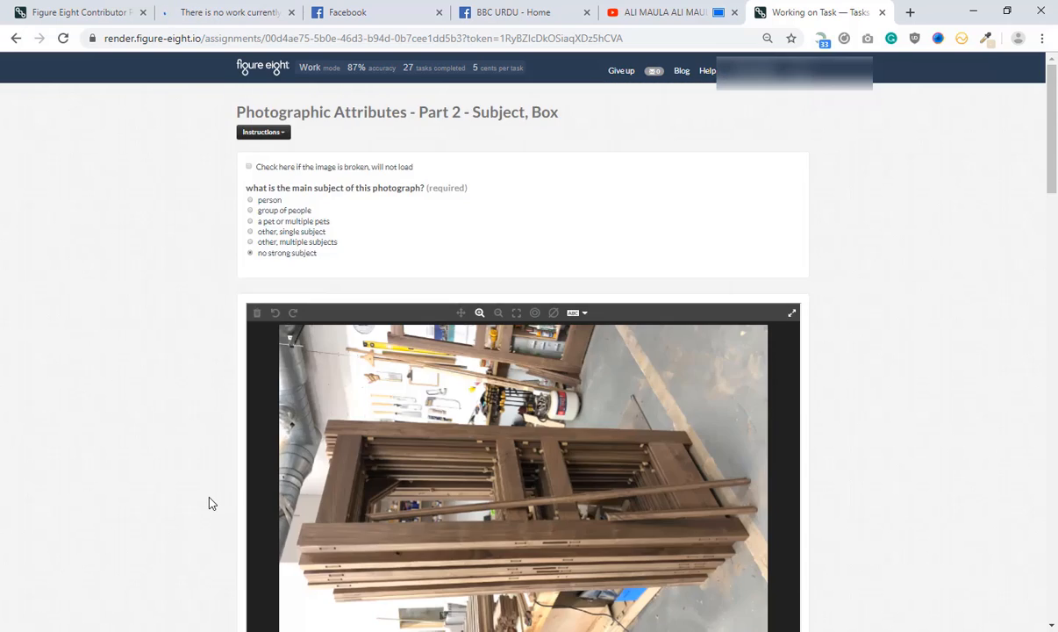
{"action": "scroll", "coordinate": [208, 502], "scroll_direction": "up", "scroll_amount": 1}
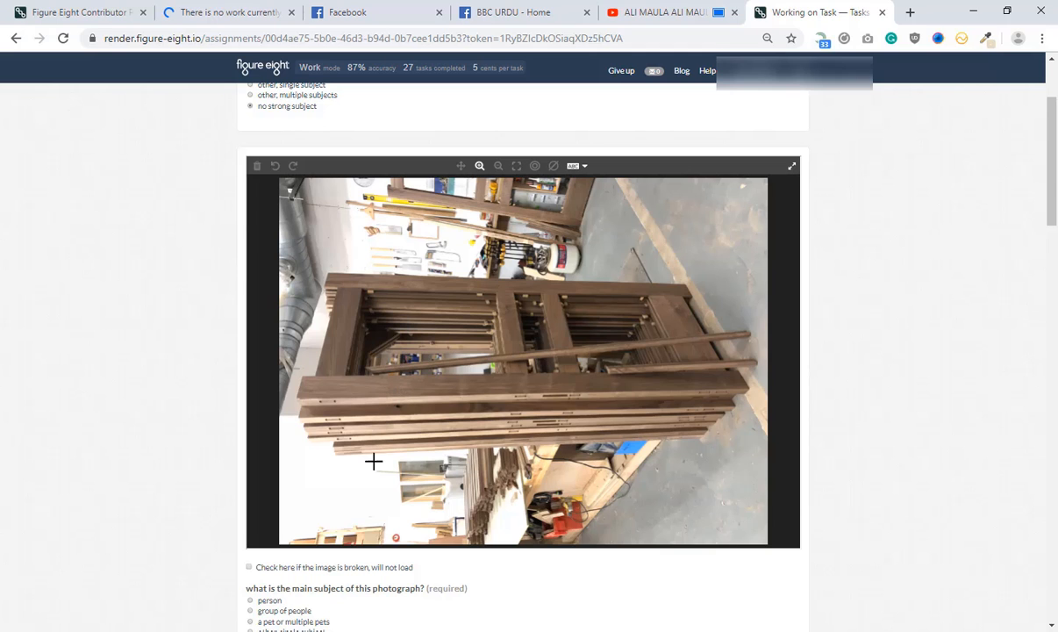
{"action": "scroll", "coordinate": [371, 467], "scroll_direction": "down", "scroll_amount": 2}
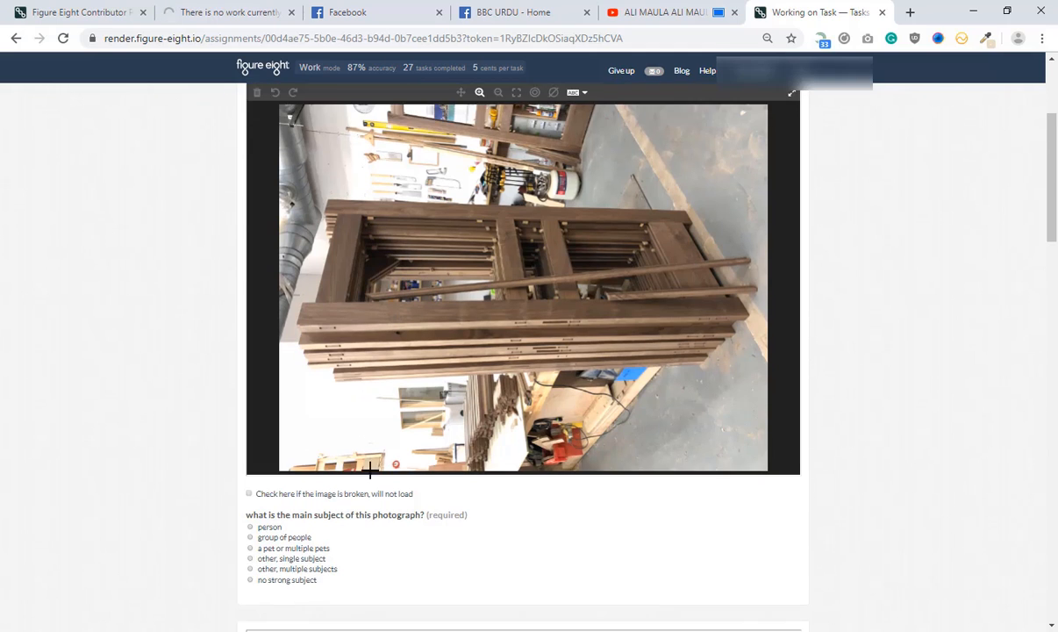
{"action": "left_click", "coordinate": [298, 507]}
Step: Box the two boys bending under the cooling station's water and fit the box's edges closely around them
{"action": "scroll", "coordinate": [246, 488], "scroll_direction": "down", "scroll_amount": 3}
{"action": "scroll", "coordinate": [243, 485], "scroll_direction": "down", "scroll_amount": 2}
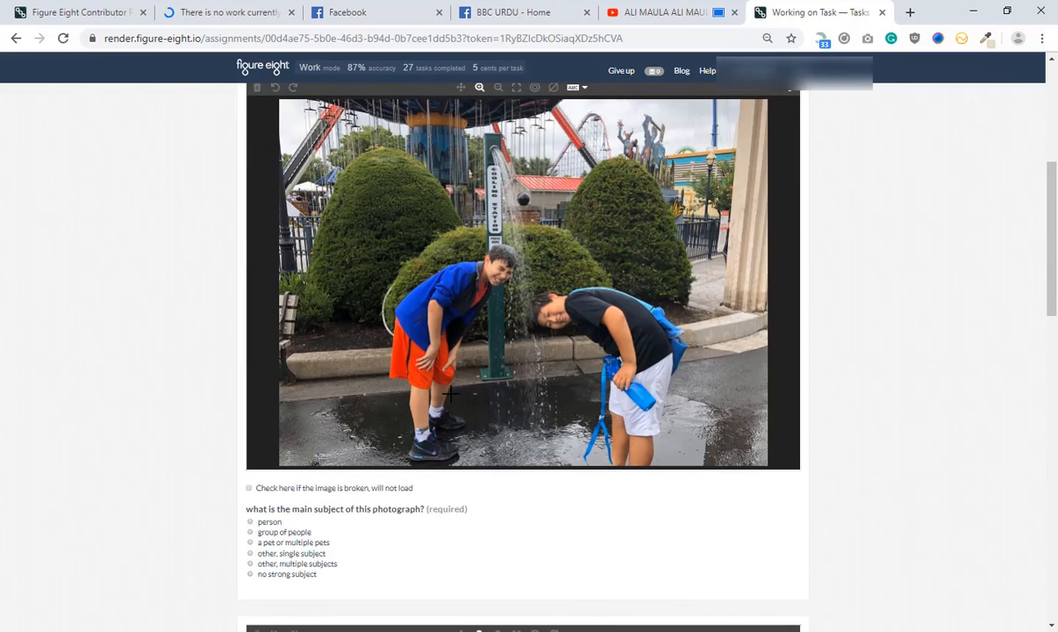
{"action": "left_click_drag", "start_coordinate": [389, 234], "coordinate": [689, 465]}
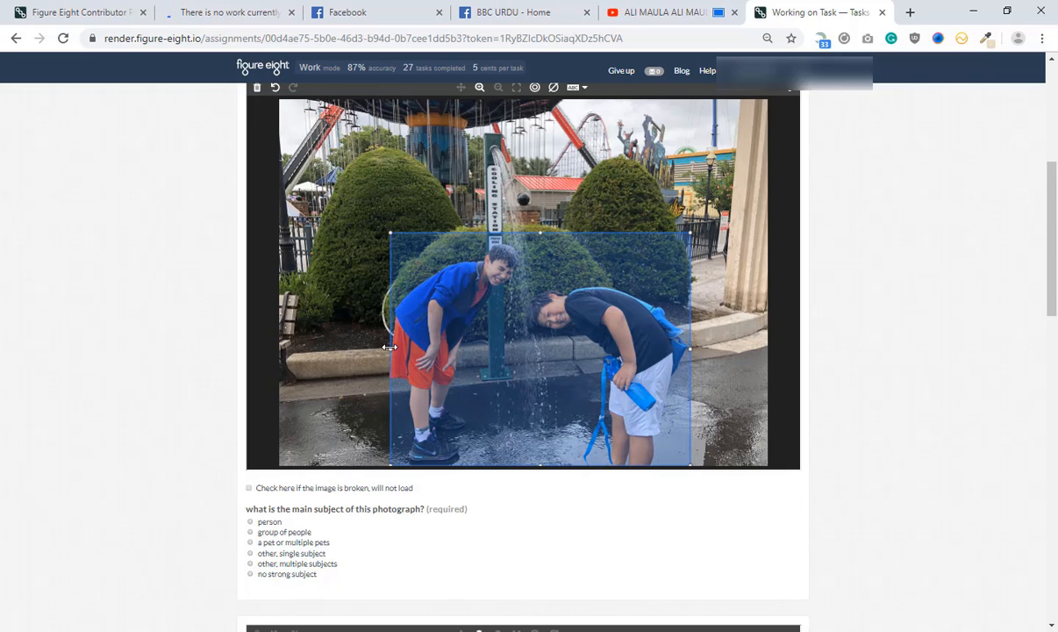
{"action": "left_click_drag", "start_coordinate": [390, 349], "coordinate": [387, 348]}
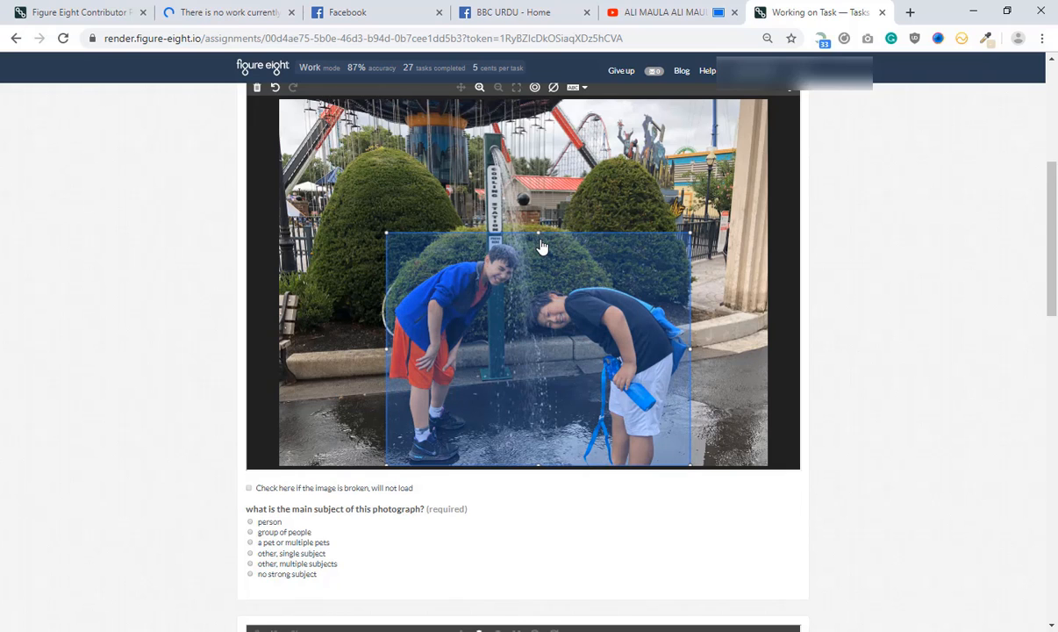
{"action": "left_click_drag", "start_coordinate": [541, 240], "coordinate": [509, 243]}
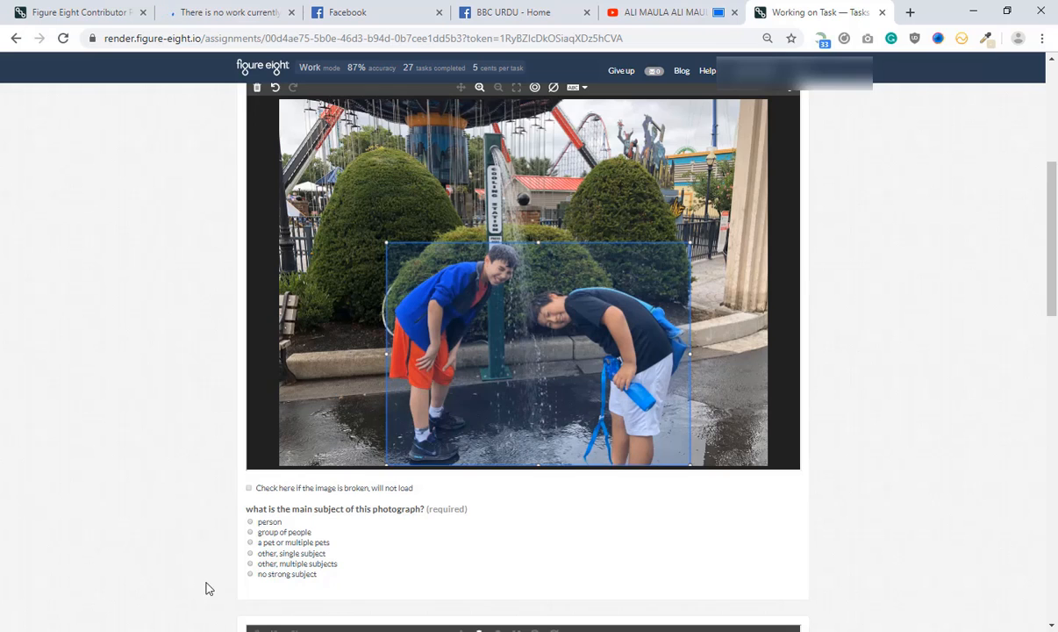
Step: Box the puppy in the crate closely and set the photo's main subject to "a pet or multiple pets"
{"action": "scroll", "coordinate": [201, 550], "scroll_direction": "down", "scroll_amount": 6}
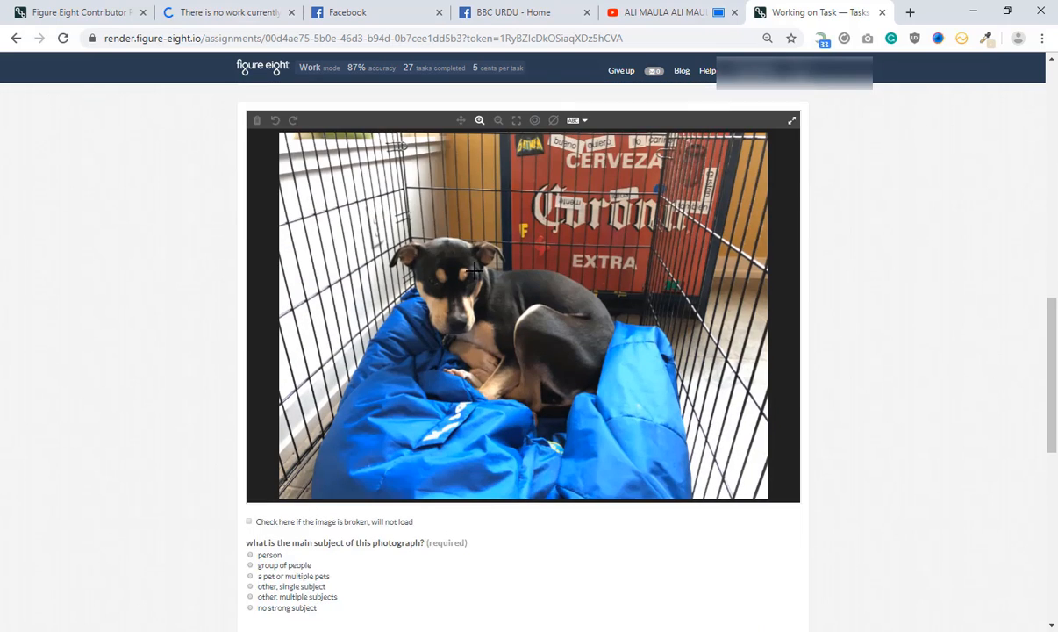
{"action": "mouse_move", "coordinate": [383, 234]}
{"action": "left_mouse_down"}
{"action": "mouse_move", "coordinate": [544, 349]}
{"action": "mouse_move", "coordinate": [574, 402]}
{"action": "mouse_move", "coordinate": [616, 412]}
{"action": "left_mouse_up"}
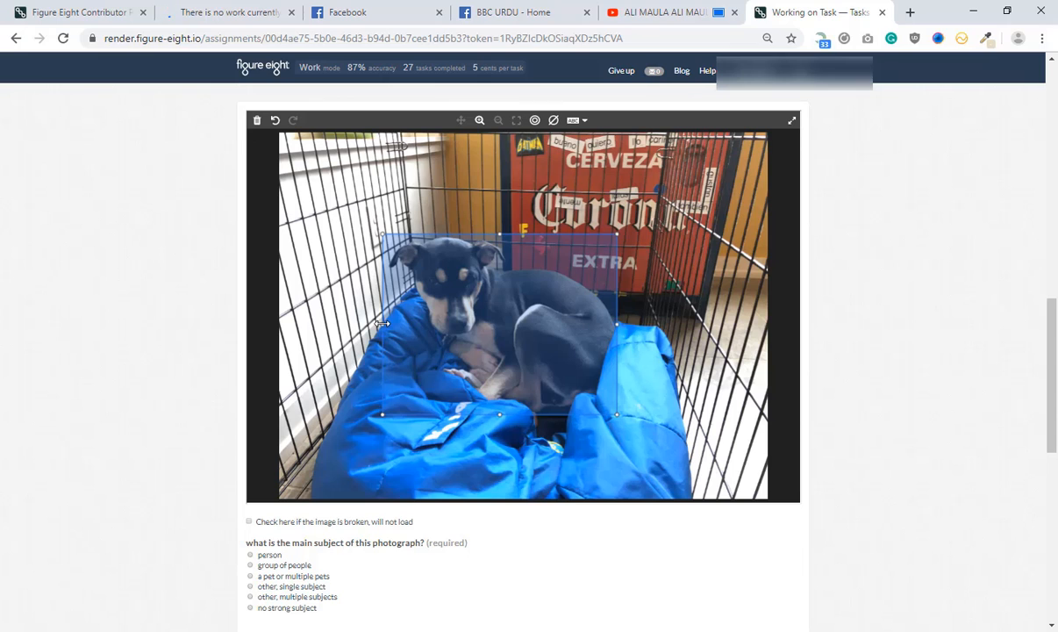
{"action": "left_click_drag", "start_coordinate": [382, 324], "coordinate": [385, 324]}
{"action": "left_click_drag", "start_coordinate": [503, 233], "coordinate": [503, 237]}
{"action": "scroll", "coordinate": [537, 296], "scroll_direction": "down", "scroll_amount": 2}
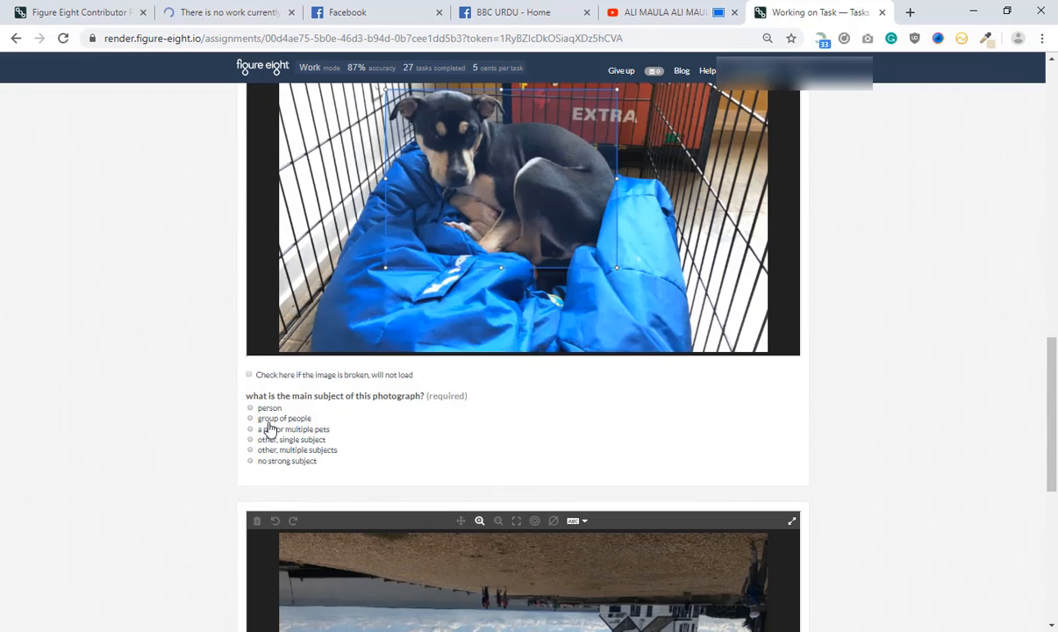
Step: Set the main subject of the upside-down cloudy beach photo to "no strong subject" and submit the task page
{"action": "scroll", "coordinate": [274, 436], "scroll_direction": "down", "scroll_amount": 4}
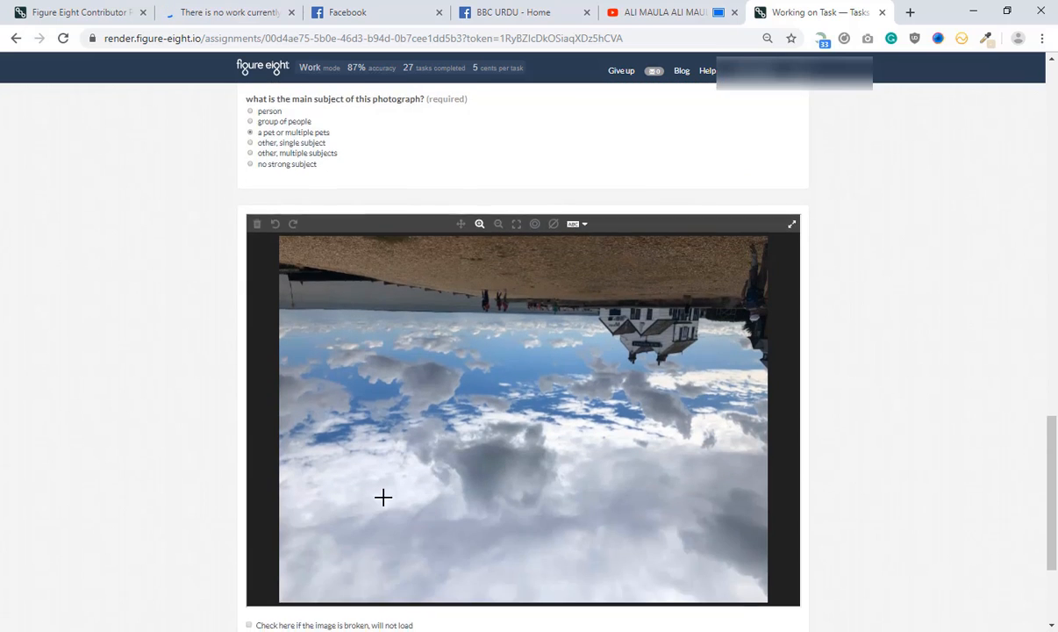
{"action": "scroll", "coordinate": [383, 493], "scroll_direction": "down", "scroll_amount": 2}
{"action": "left_click", "coordinate": [293, 532]}
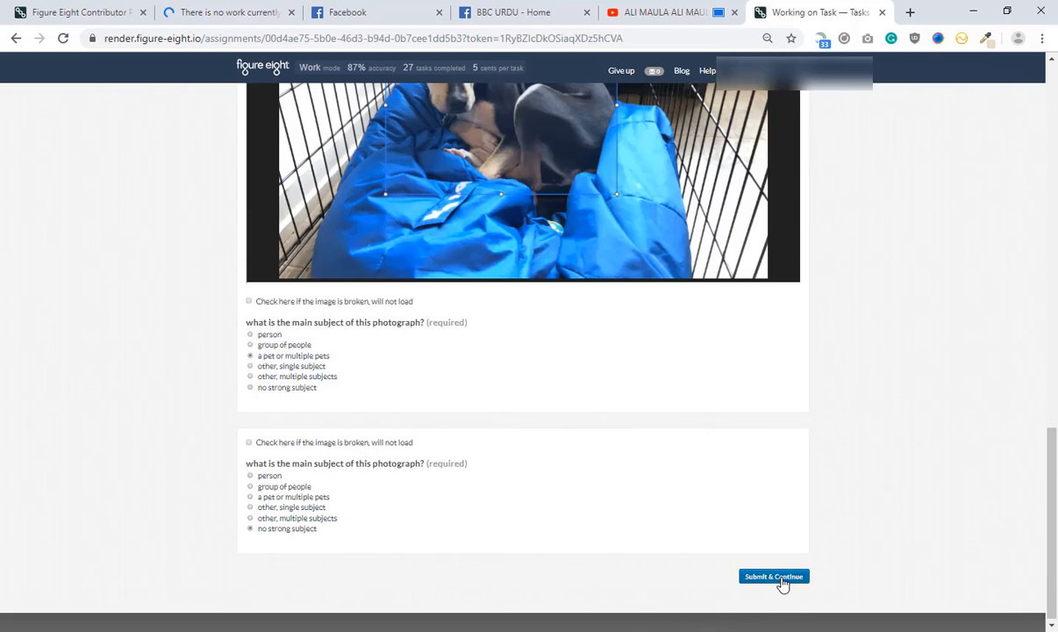
{"action": "left_click", "coordinate": [782, 579]}
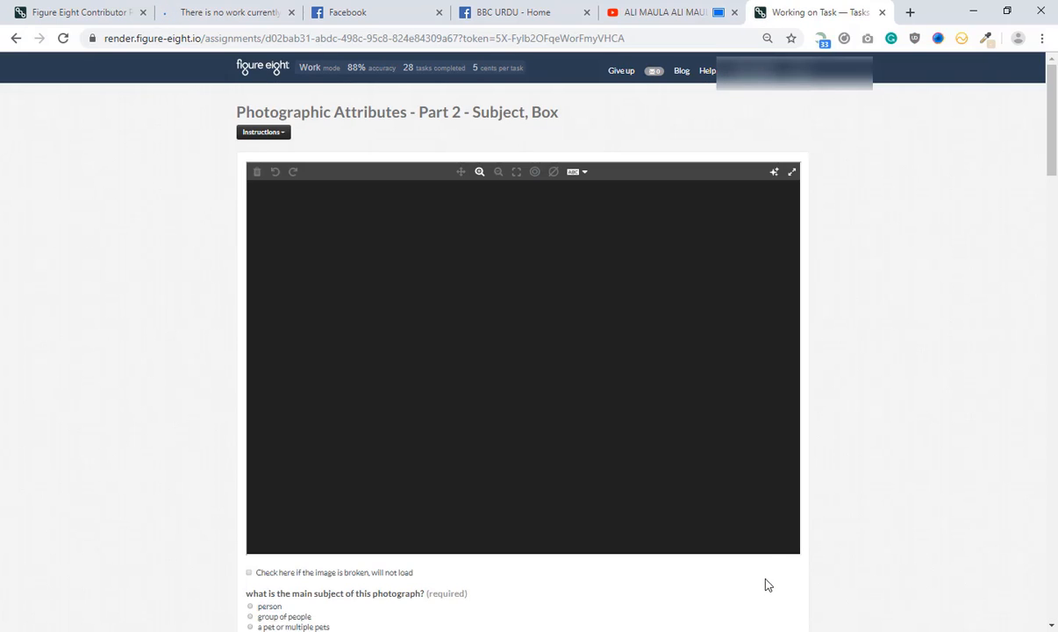
Step: On the new task page, box the black Ford van and set the photo's main subject to "other, single subject"
{"action": "scroll", "coordinate": [767, 553], "scroll_direction": "down", "scroll_amount": 3}
{"action": "scroll", "coordinate": [766, 555], "scroll_direction": "up", "scroll_amount": 2}
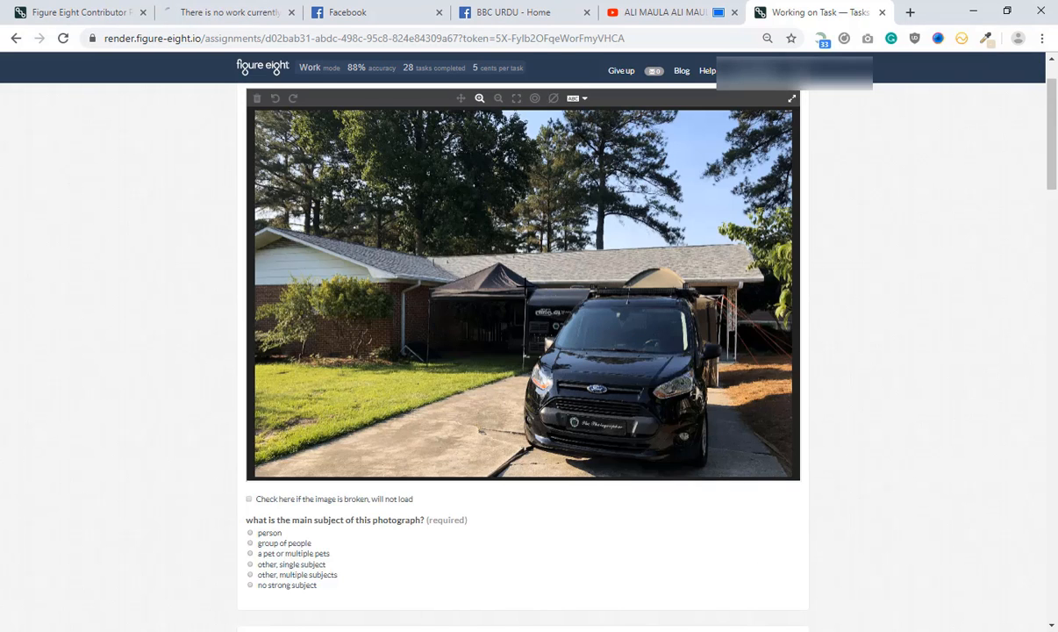
{"action": "left_click_drag", "start_coordinate": [525, 285], "coordinate": [724, 468]}
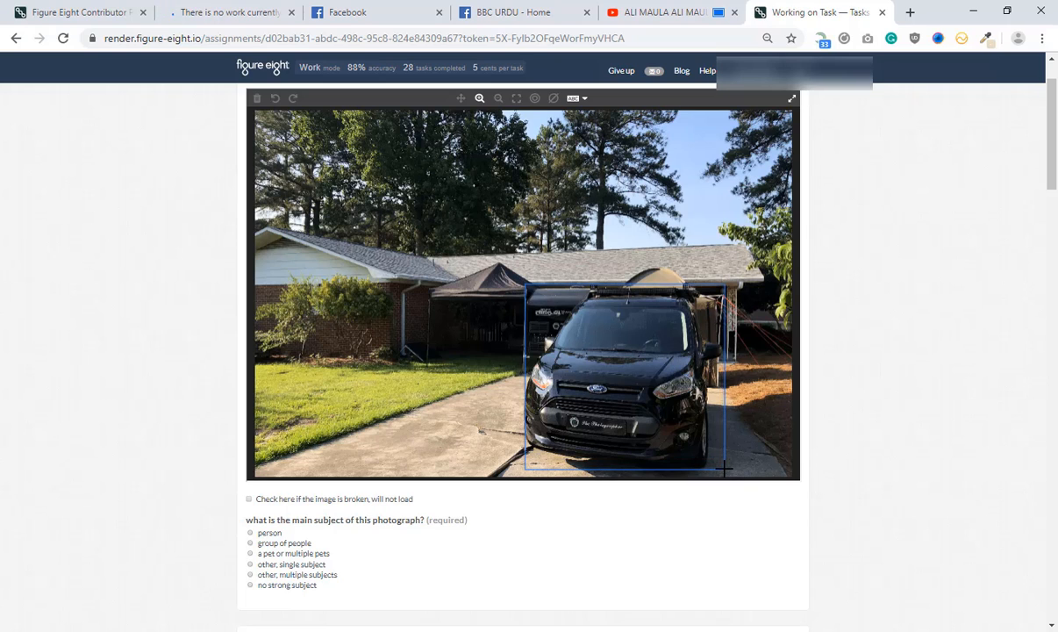
{"action": "left_click", "coordinate": [663, 451]}
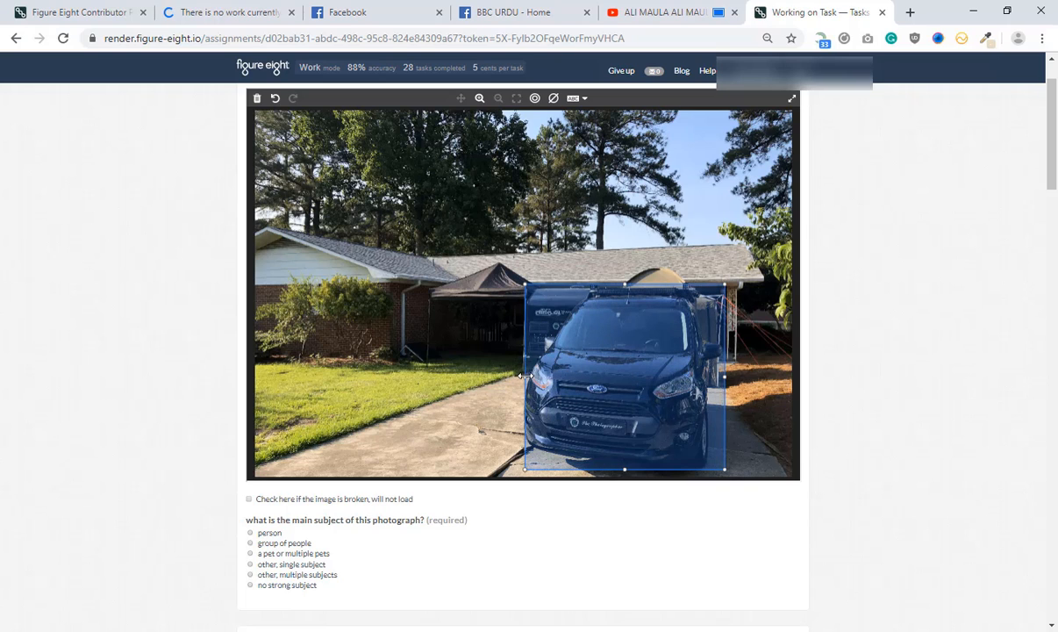
{"action": "left_click_drag", "start_coordinate": [526, 377], "coordinate": [522, 377]}
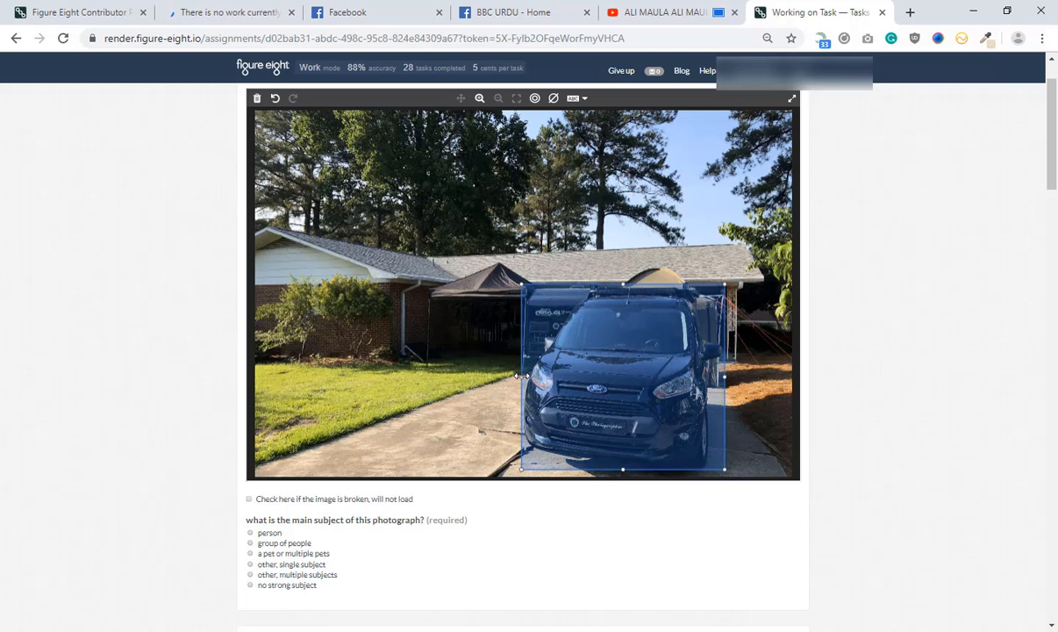
{"action": "left_click", "coordinate": [279, 566]}
Step: Set the main subject to "no strong subject" for the cactus mural building photo and the upside-down waterfront photo
{"action": "scroll", "coordinate": [217, 471], "scroll_direction": "down", "scroll_amount": 4}
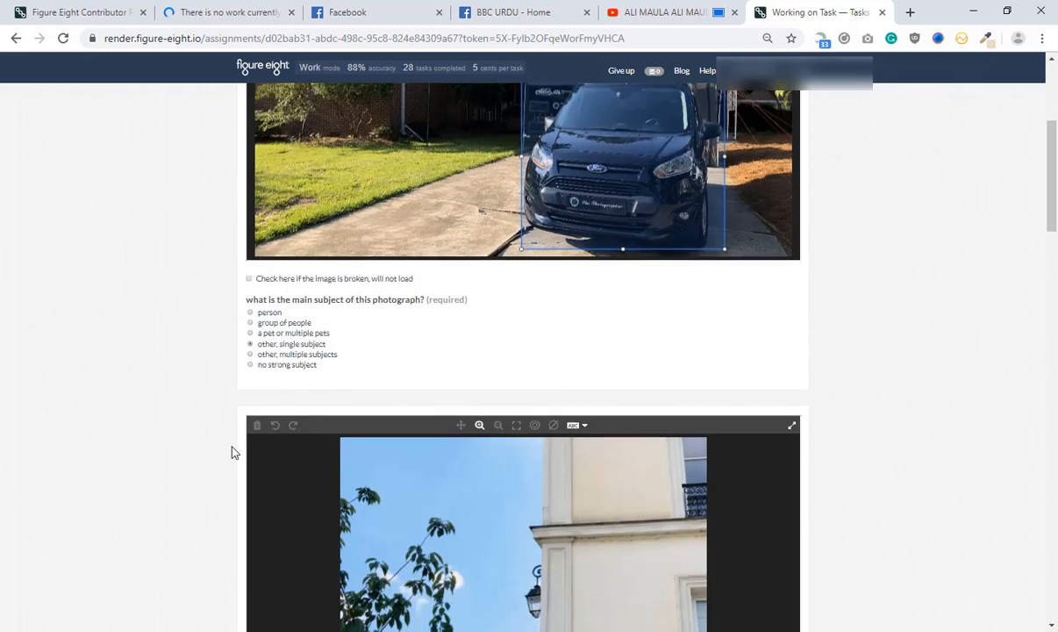
{"action": "scroll", "coordinate": [231, 448], "scroll_direction": "down", "scroll_amount": 3}
{"action": "scroll", "coordinate": [256, 425], "scroll_direction": "up", "scroll_amount": 2}
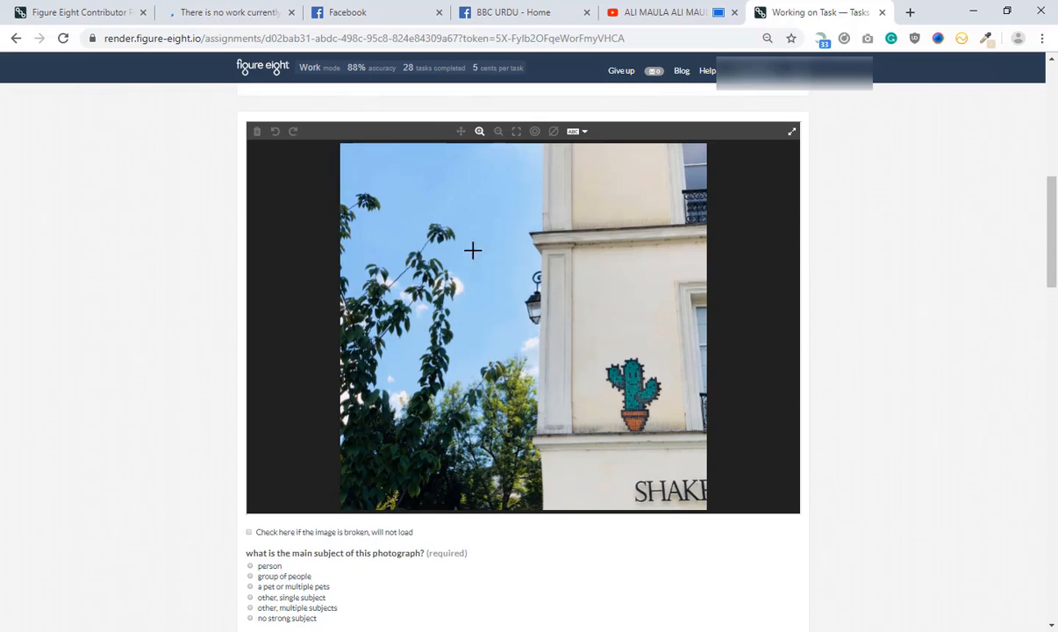
{"action": "left_click", "coordinate": [294, 620]}
{"action": "scroll", "coordinate": [243, 484], "scroll_direction": "down", "scroll_amount": 8}
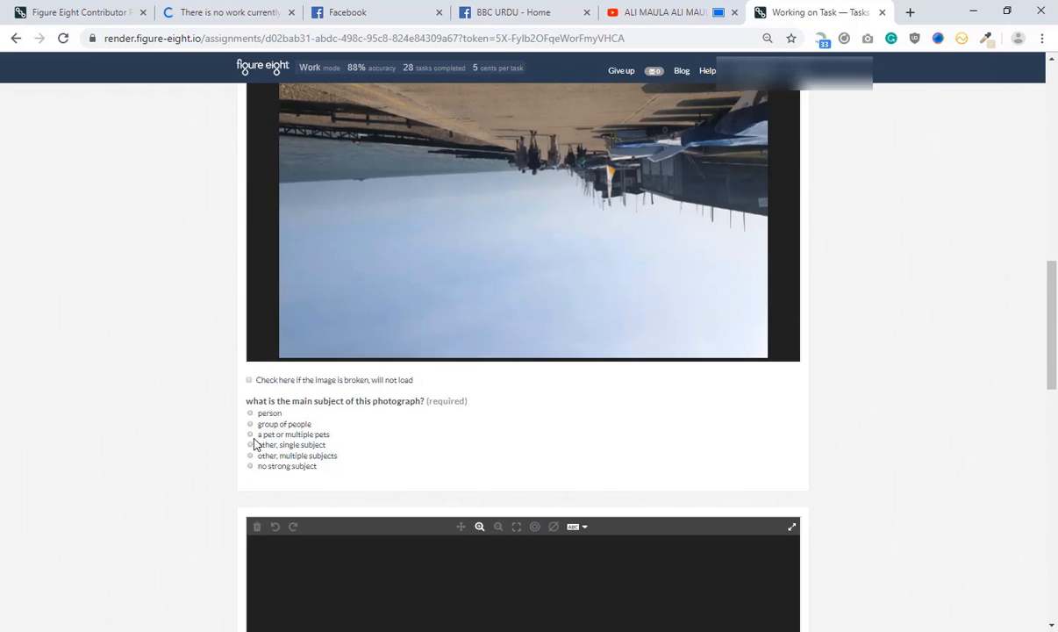
{"action": "left_click", "coordinate": [313, 468]}
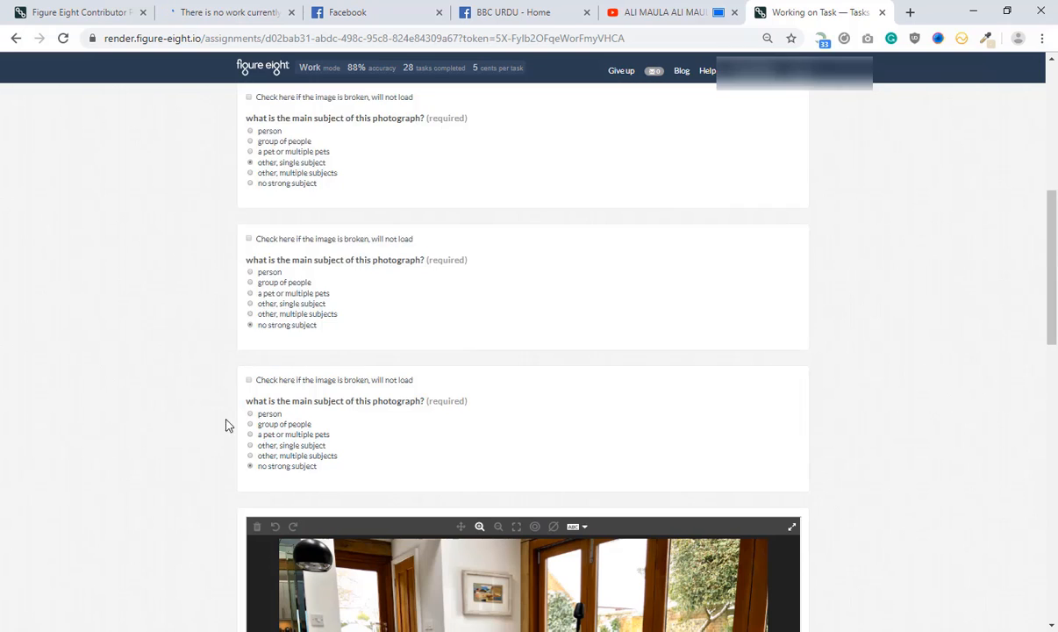
Step: Set the main subject of the dining room photo to "no strong subject"
{"action": "scroll", "coordinate": [230, 419], "scroll_direction": "down", "scroll_amount": 4}
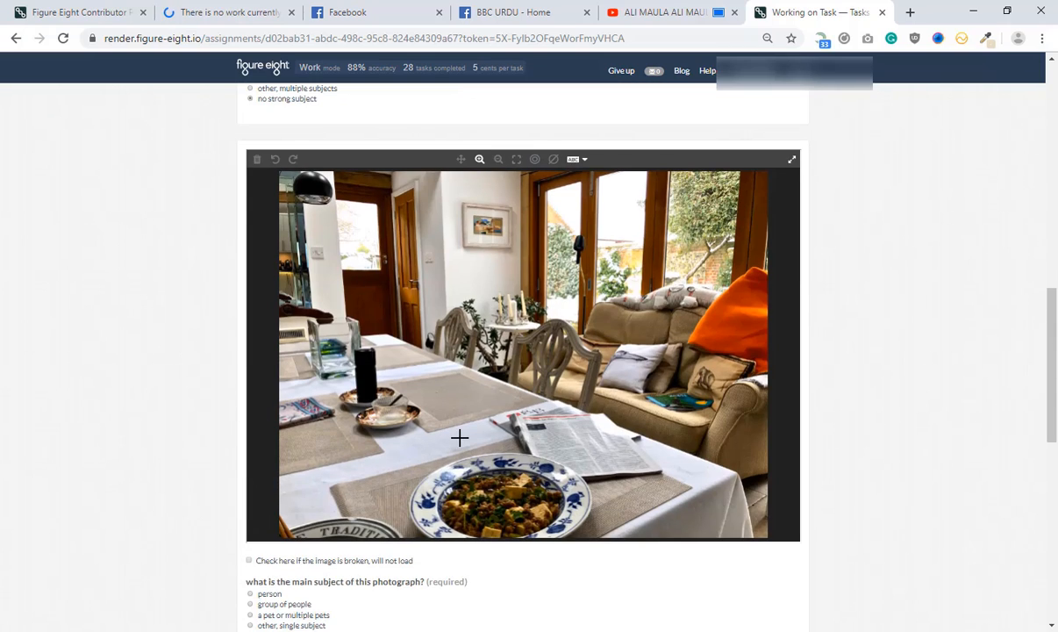
{"action": "scroll", "coordinate": [461, 438], "scroll_direction": "down", "scroll_amount": 1}
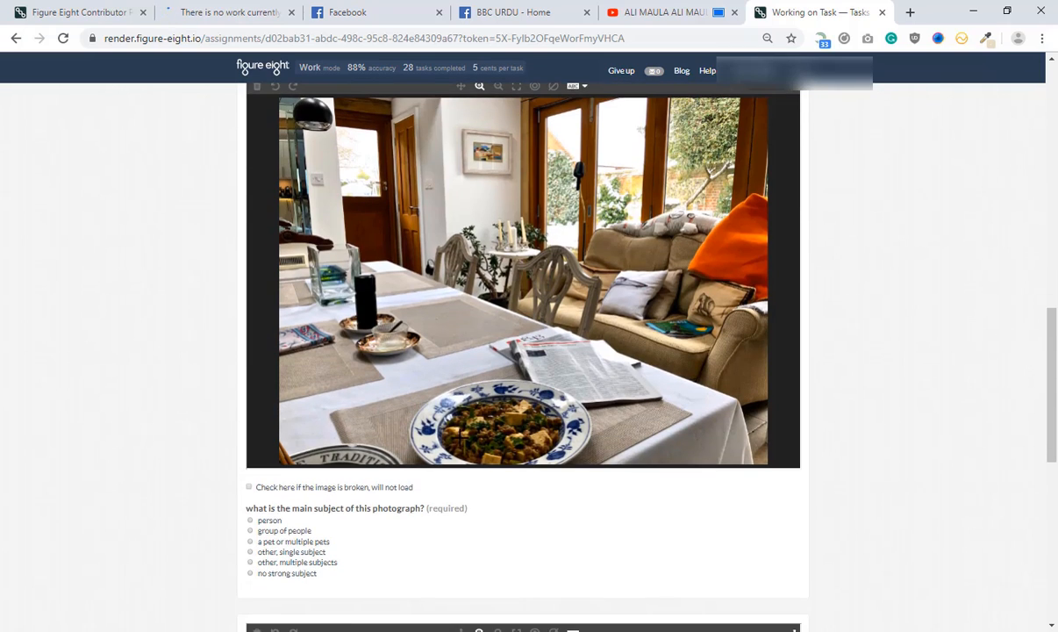
{"action": "scroll", "coordinate": [332, 506], "scroll_direction": "down", "scroll_amount": 1}
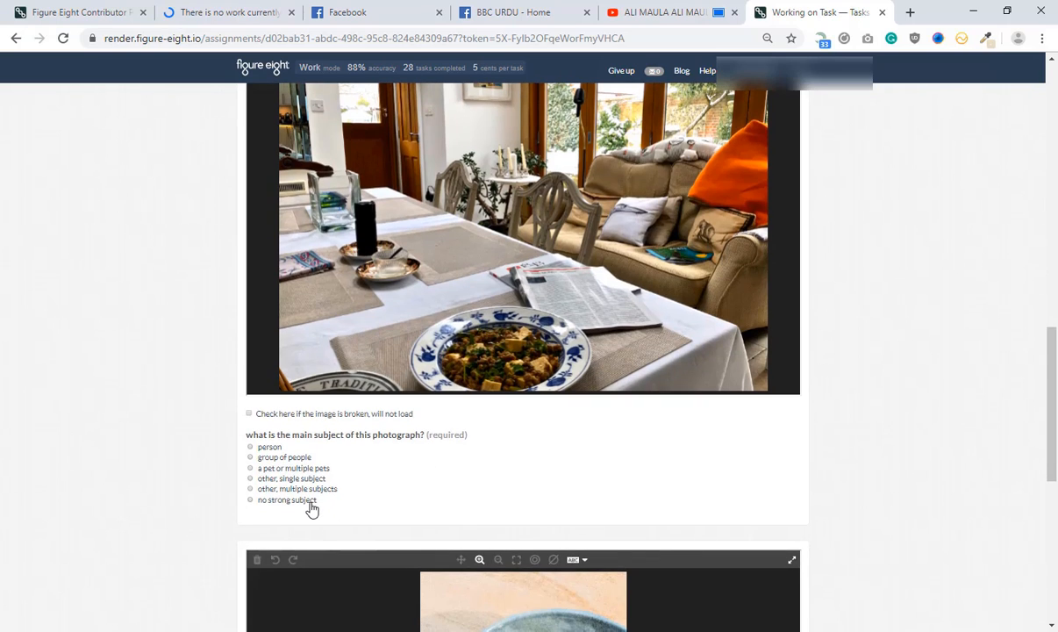
{"action": "left_click", "coordinate": [311, 500]}
Step: Box the blue bowl of fruit and nuts and widen the box's edges to enclose its rim
{"action": "scroll", "coordinate": [479, 480], "scroll_direction": "down", "scroll_amount": 6}
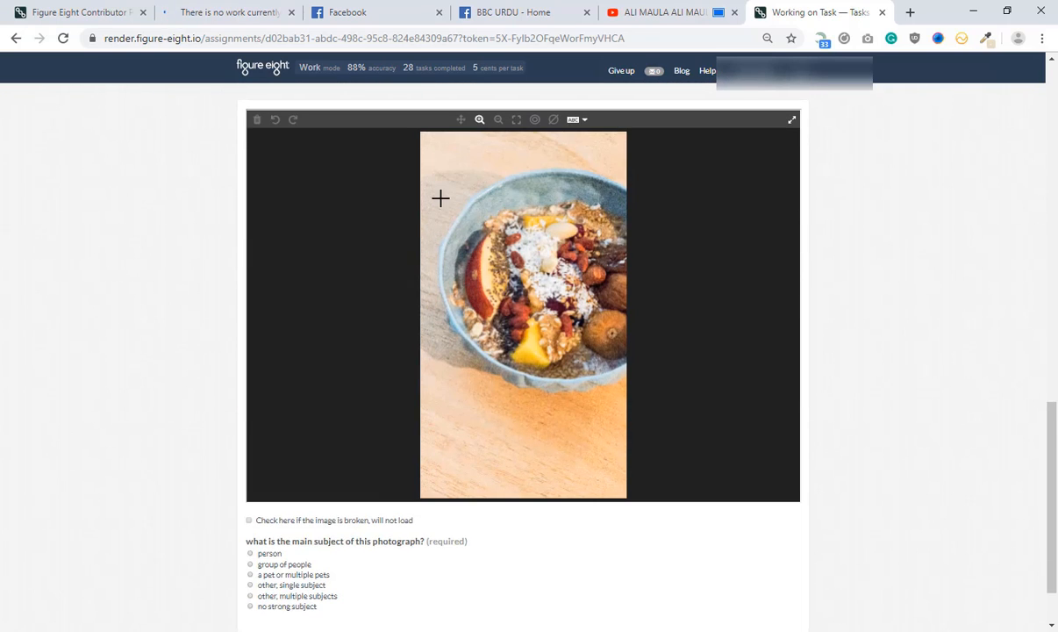
{"action": "left_click_drag", "start_coordinate": [605, 316], "coordinate": [630, 401]}
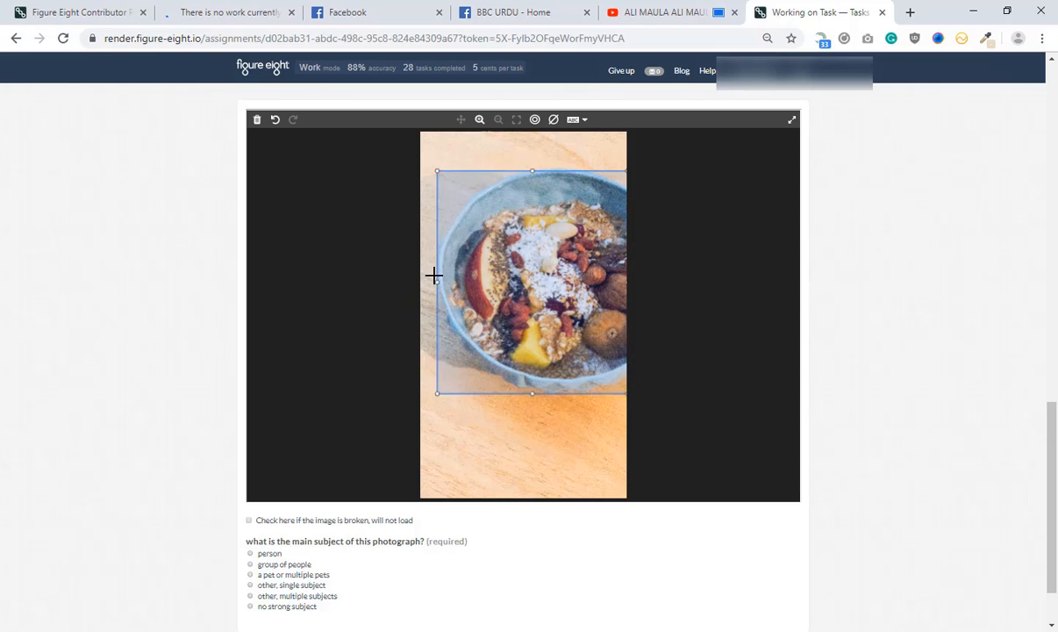
{"action": "left_click_drag", "start_coordinate": [438, 283], "coordinate": [435, 283]}
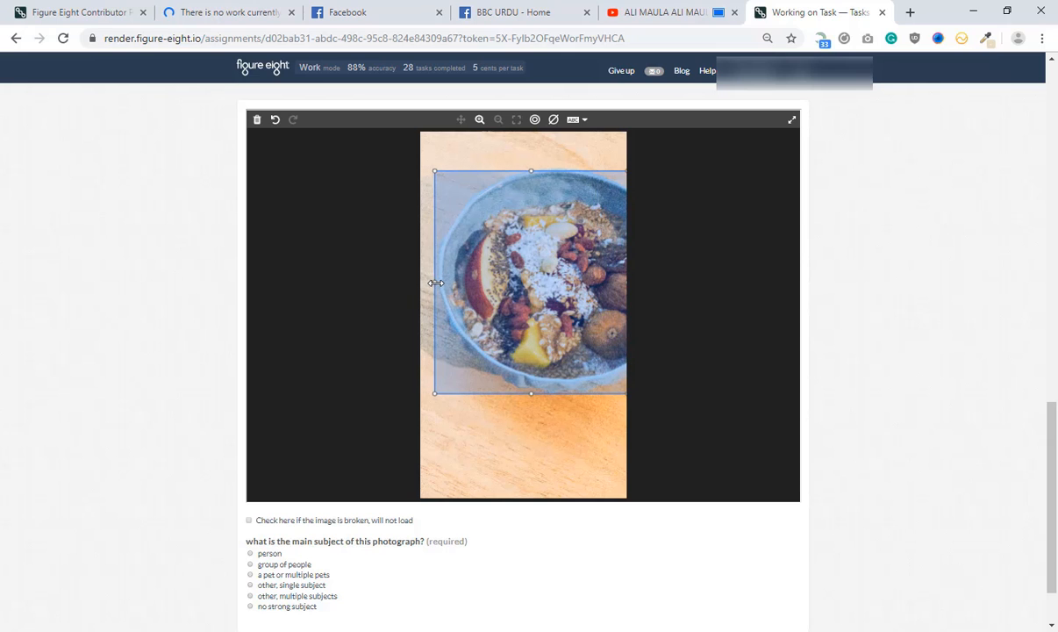
{"action": "left_click_drag", "start_coordinate": [531, 172], "coordinate": [531, 166]}
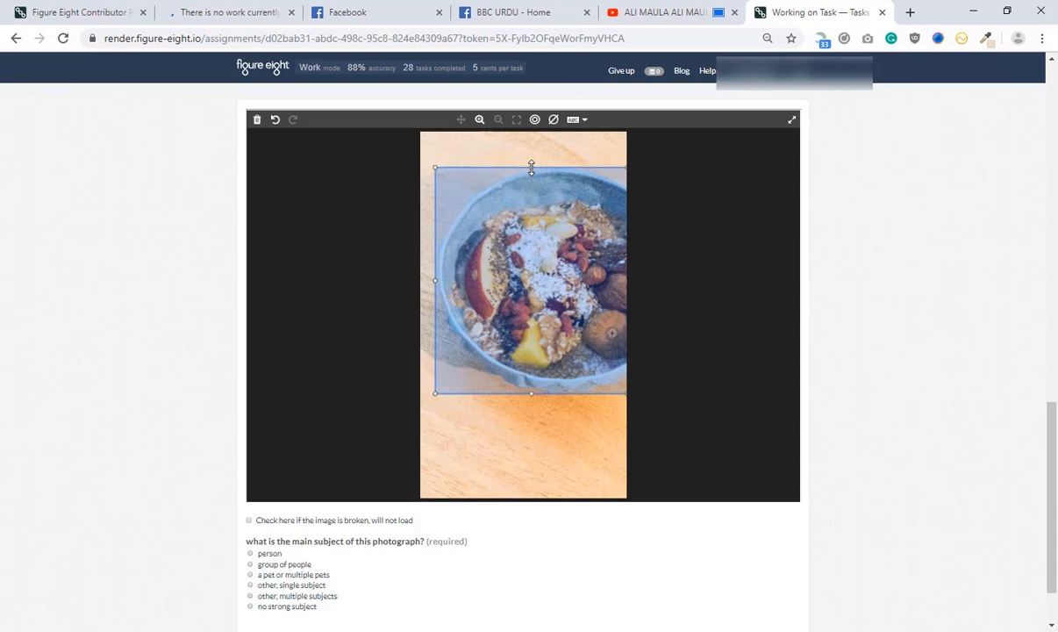
Step: Set the bowl photo's main subject to "other, single subject" and submit the task page
{"action": "scroll", "coordinate": [324, 439], "scroll_direction": "down", "scroll_amount": 2}
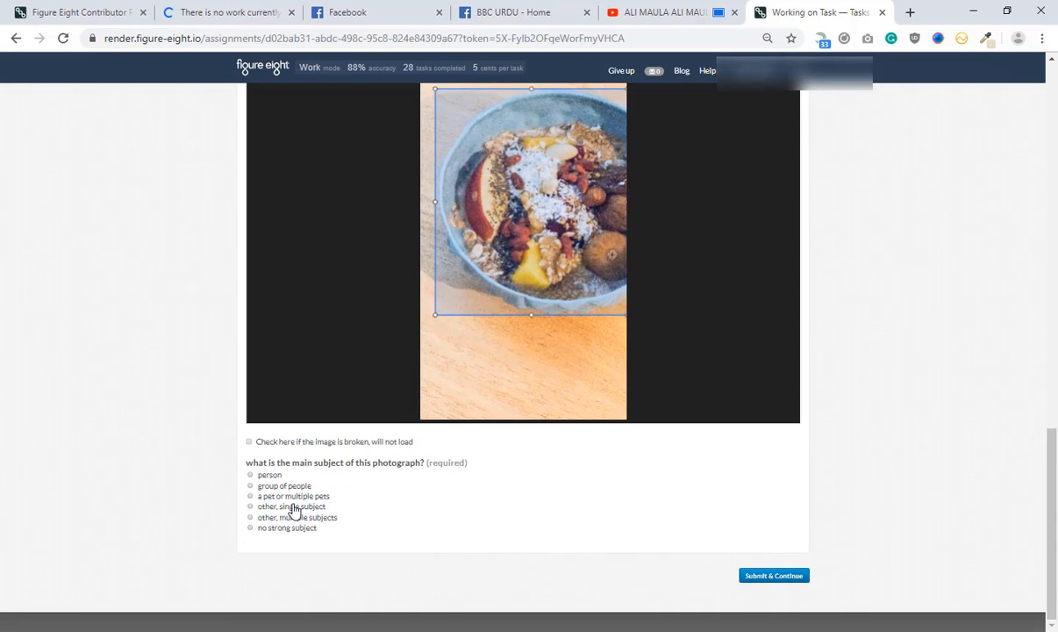
{"action": "left_click", "coordinate": [299, 508]}
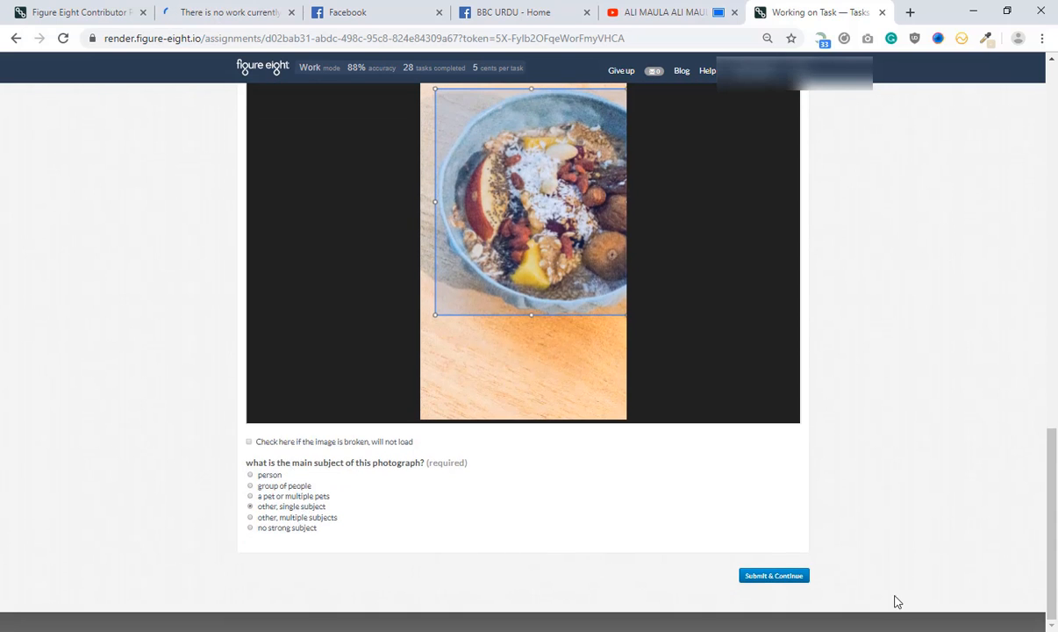
{"action": "left_click", "coordinate": [794, 579]}
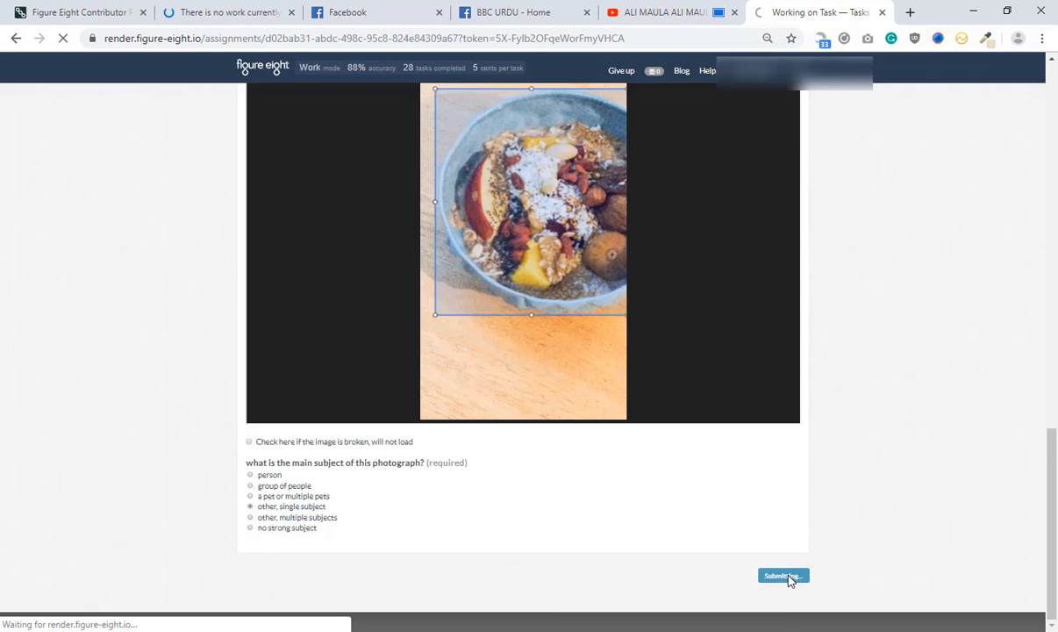